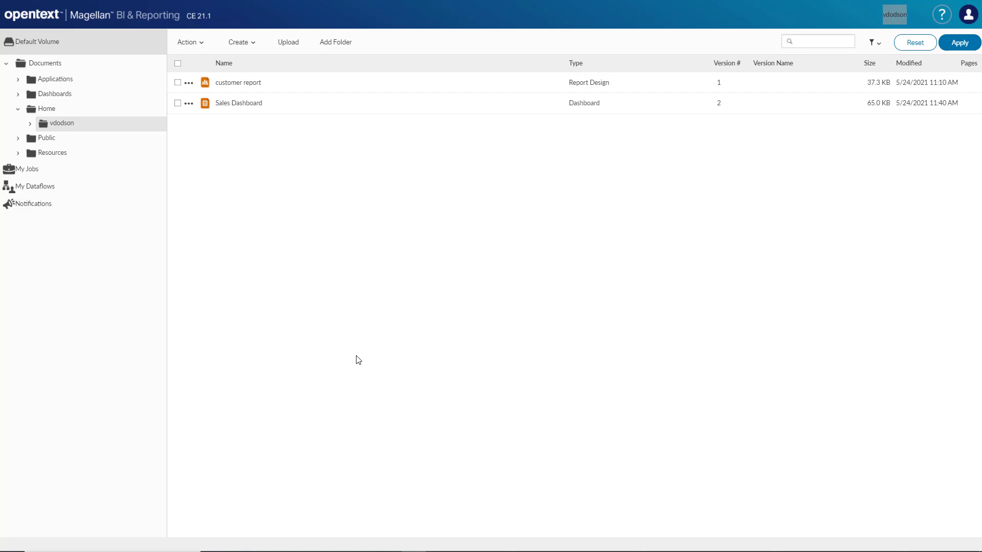
- Create a new blank dashboard from the Create menu
{"action": "left_click", "coordinate": [240, 42]}
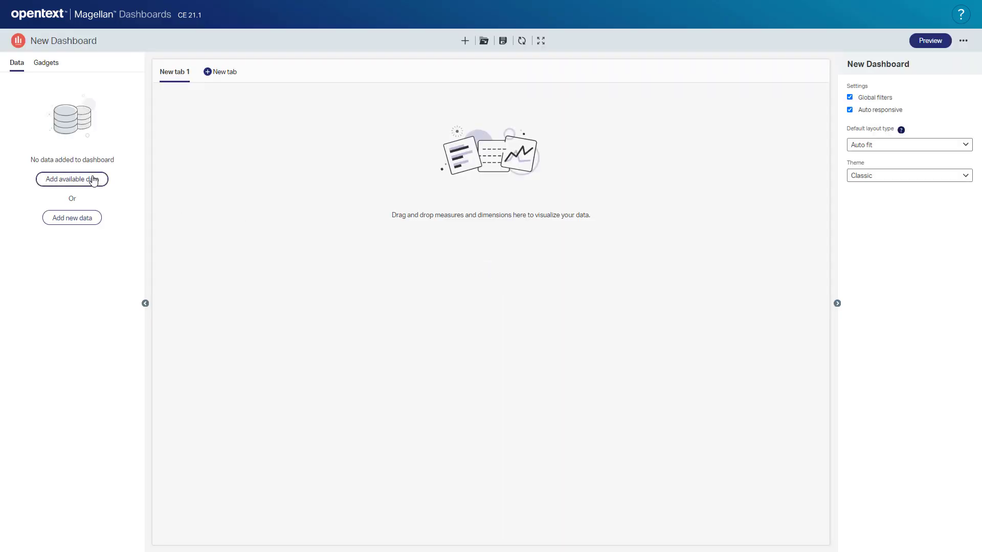
- Add the Classic Models Pre-defined Measures data design and expand Sales Metrics to reveal its measures
{"action": "left_click", "coordinate": [94, 180]}
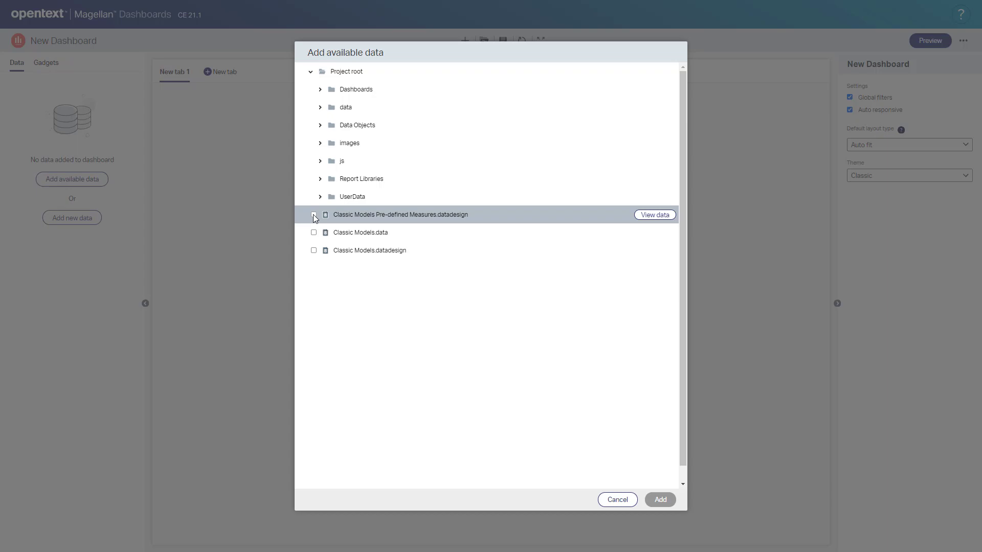
{"action": "left_click", "coordinate": [313, 214]}
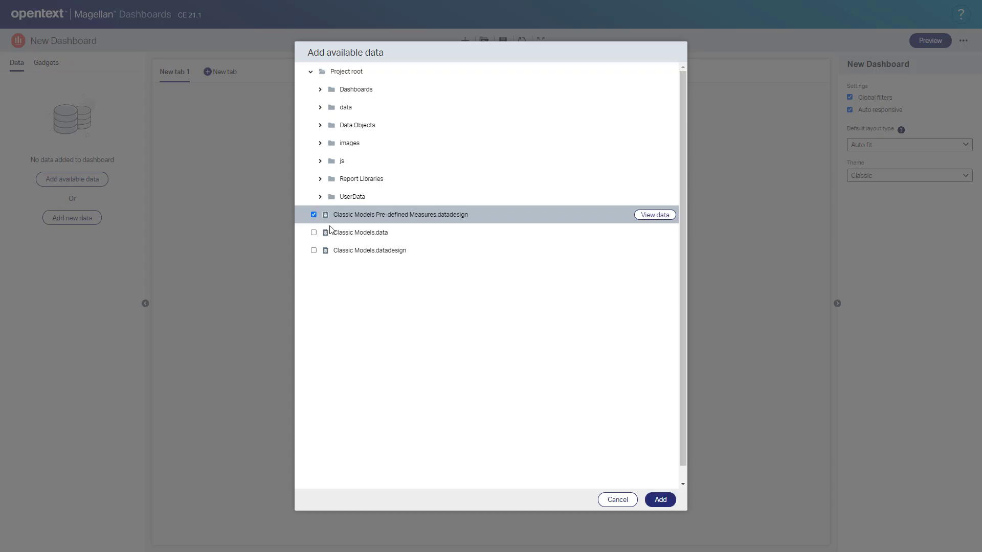
{"action": "left_click", "coordinate": [663, 501]}
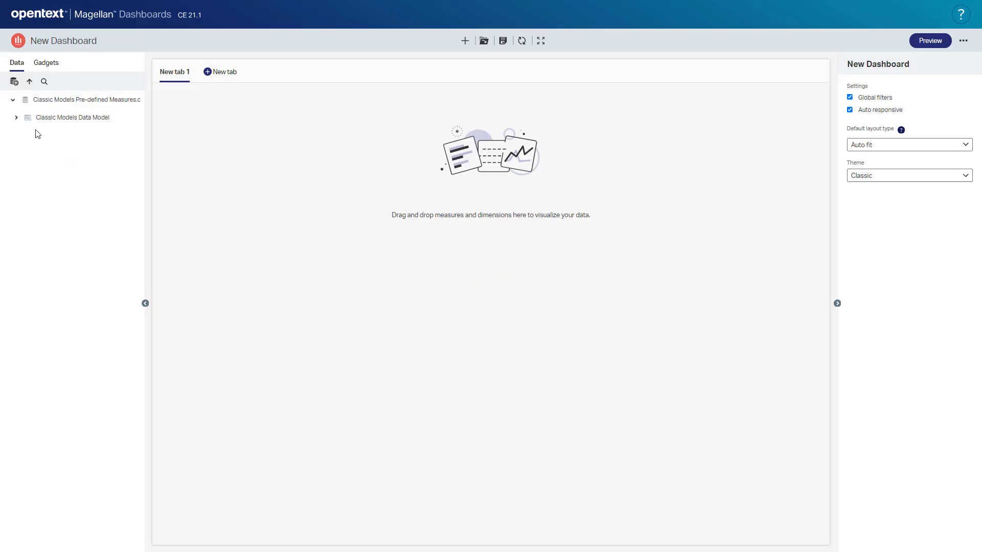
{"action": "left_click", "coordinate": [16, 118]}
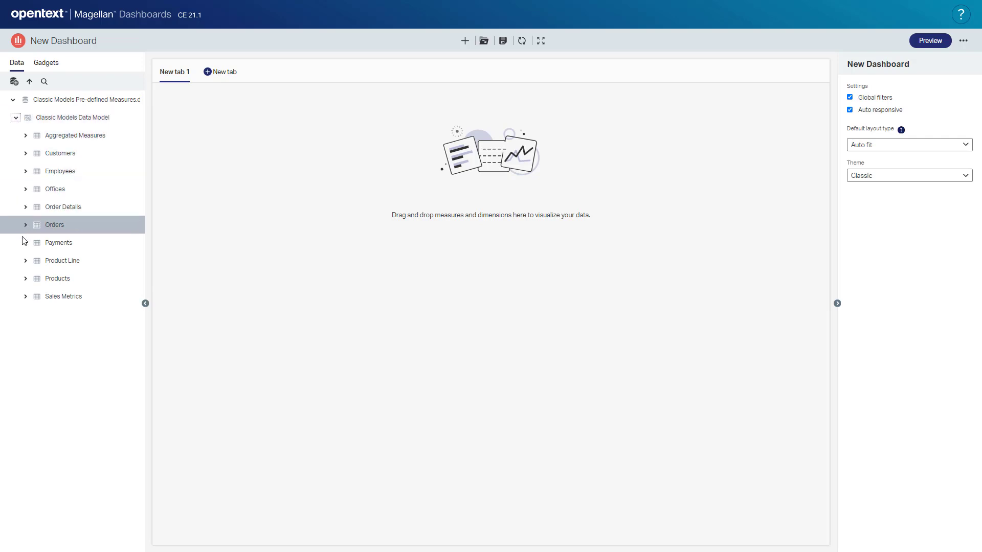
{"action": "left_click", "coordinate": [25, 297]}
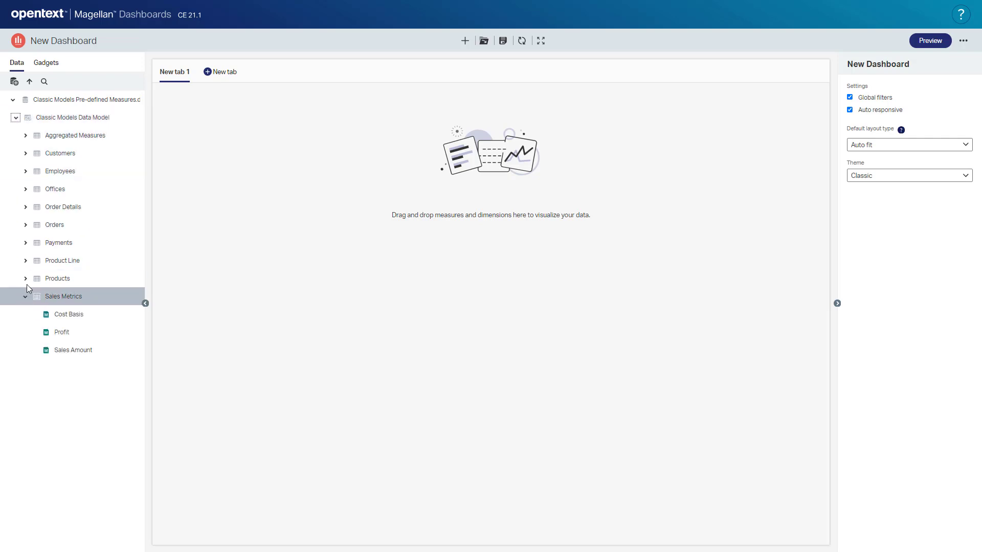
{"action": "left_click", "coordinate": [47, 67]}
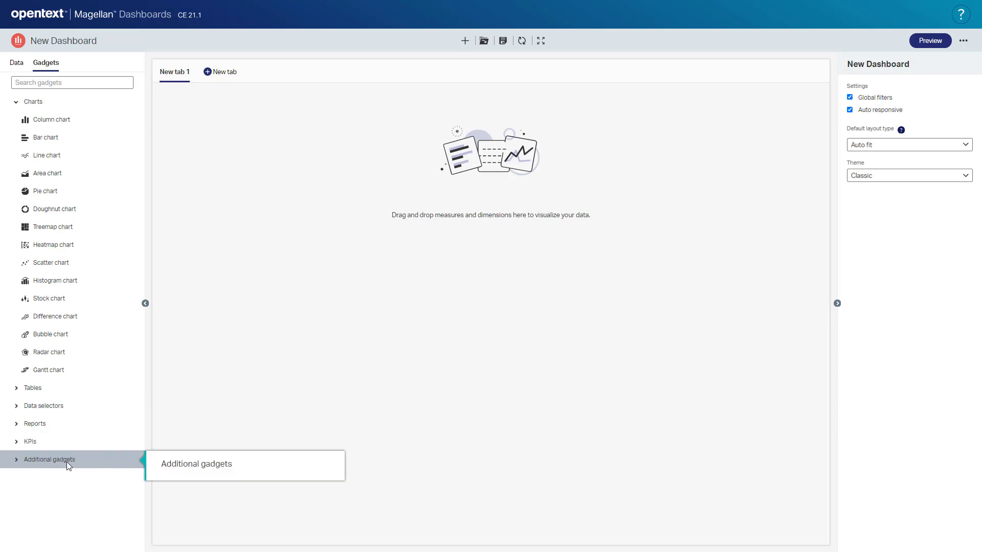
{"action": "left_click", "coordinate": [14, 68]}
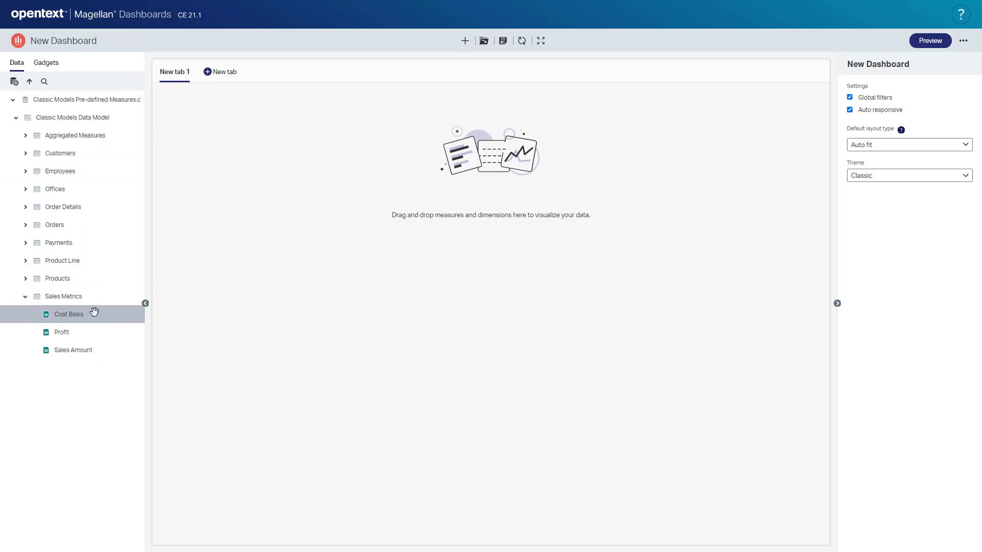
- Chart Profit as a heat map split by Product Line and Order Date years
{"action": "left_click_drag", "start_coordinate": [65, 334], "coordinate": [469, 163]}
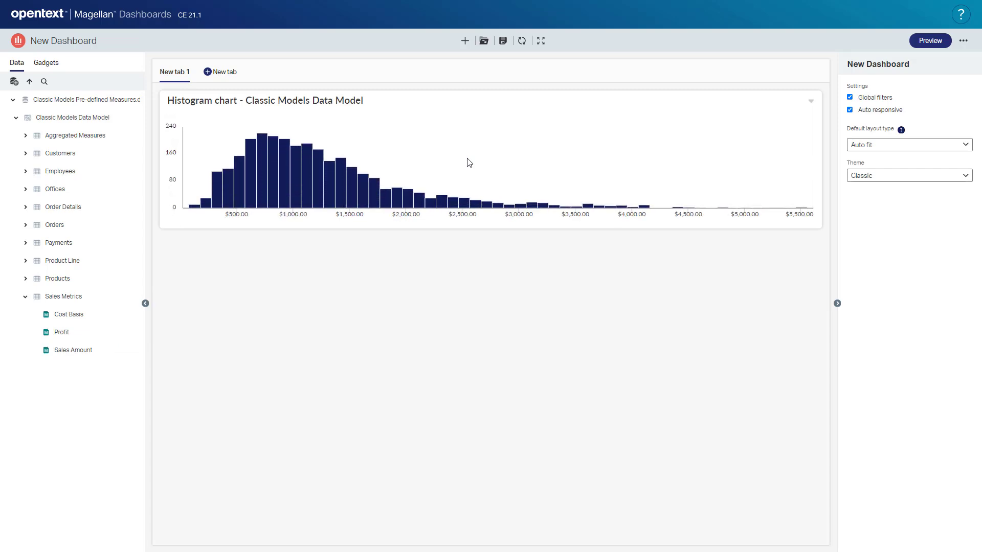
{"action": "left_click", "coordinate": [469, 163]}
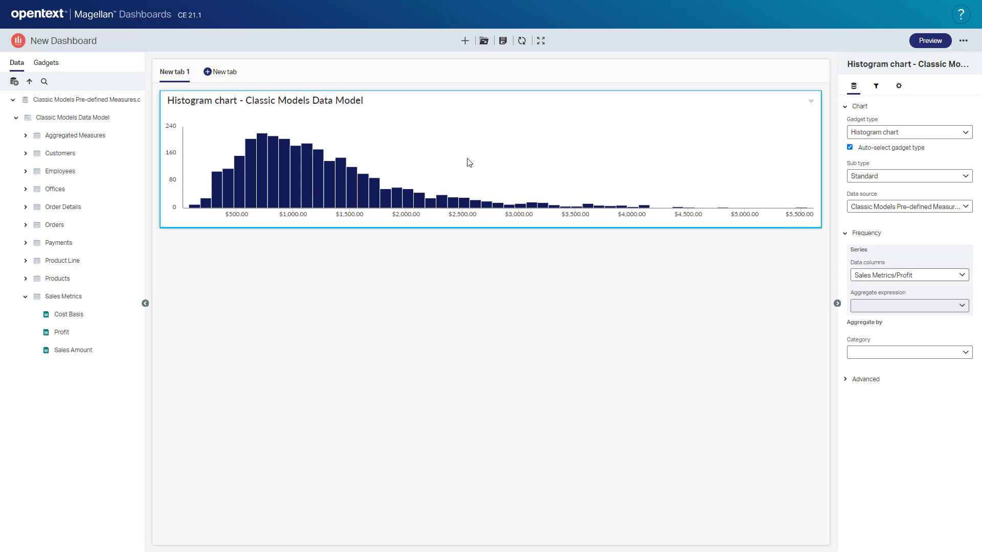
{"action": "left_click", "coordinate": [25, 261]}
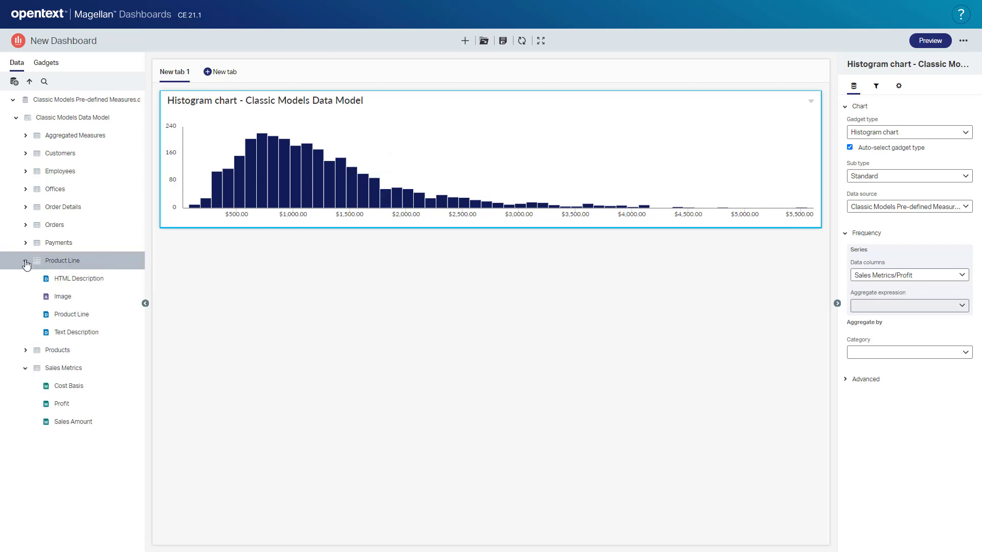
{"action": "left_click_drag", "start_coordinate": [130, 314], "coordinate": [395, 165]}
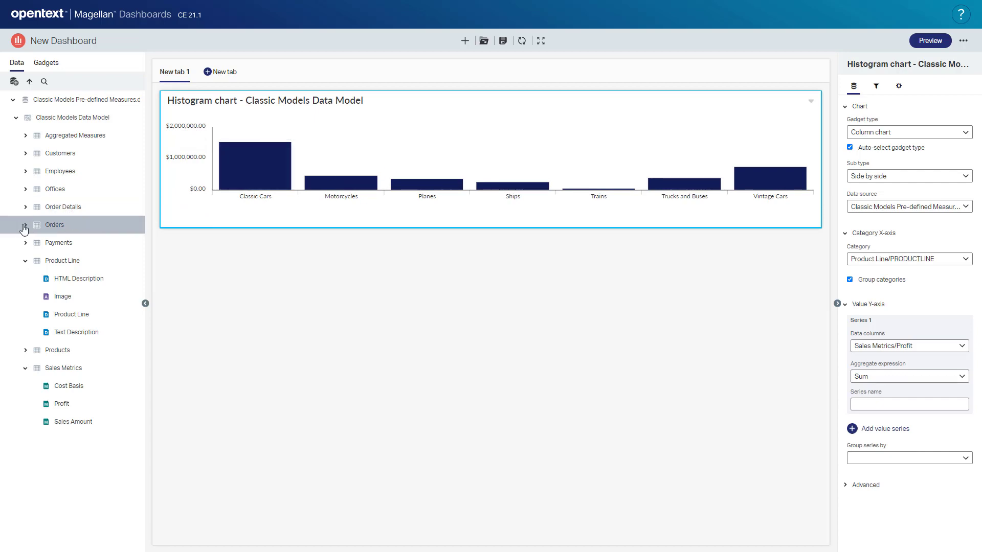
{"action": "left_click", "coordinate": [65, 226]}
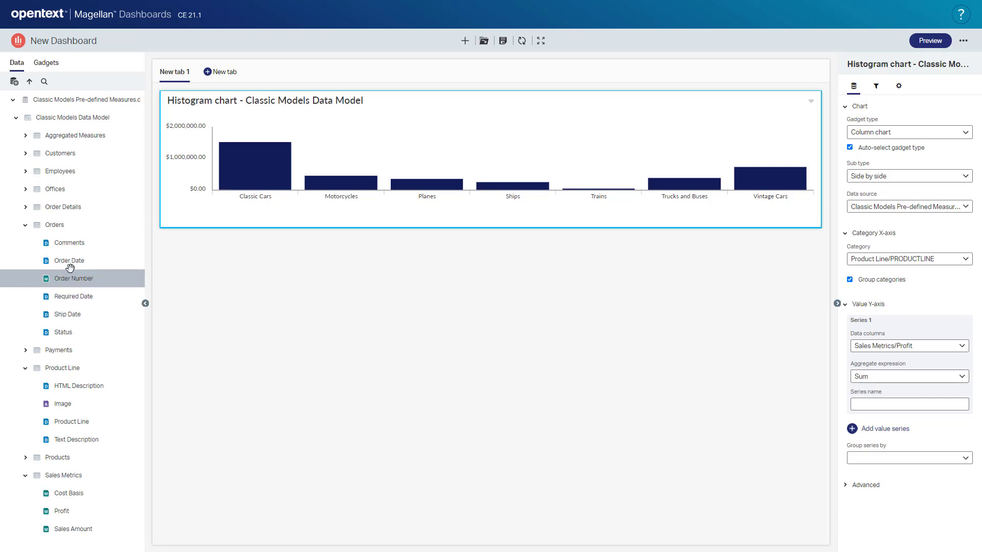
{"action": "left_click_drag", "start_coordinate": [69, 260], "coordinate": [430, 149]}
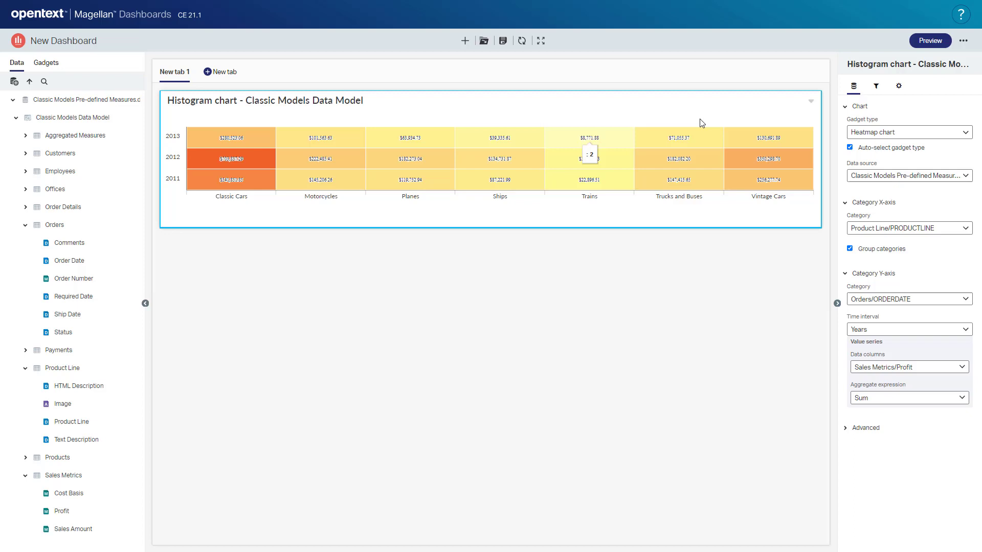
- Hide the container header and show a bold, size 16 automatic chart title on the heat map
{"action": "left_click", "coordinate": [900, 86]}
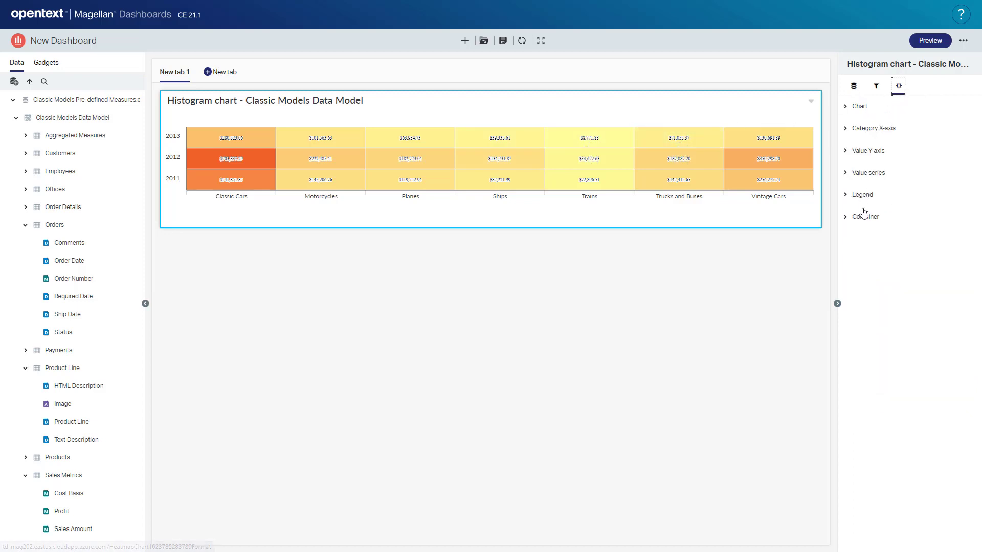
{"action": "left_click", "coordinate": [864, 217]}
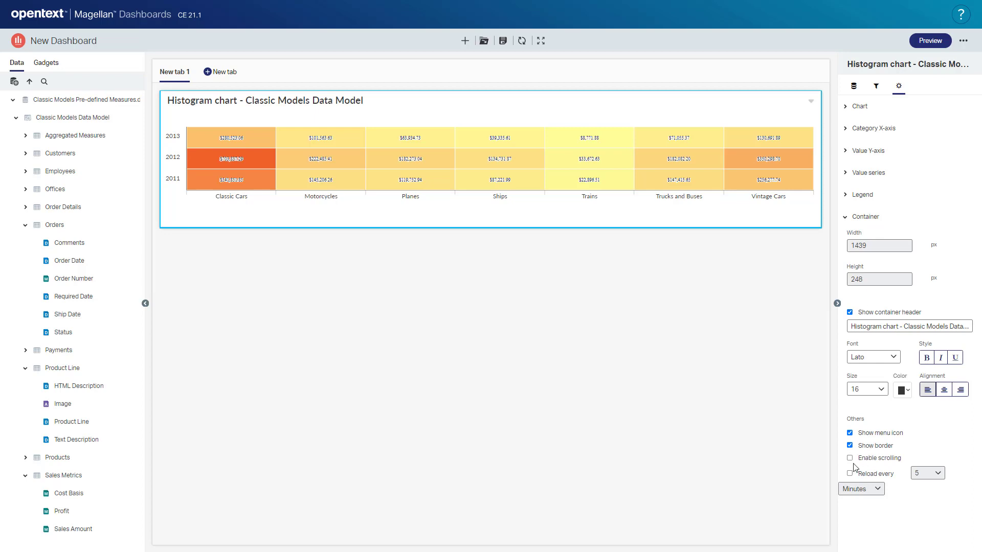
{"action": "left_click", "coordinate": [850, 313]}
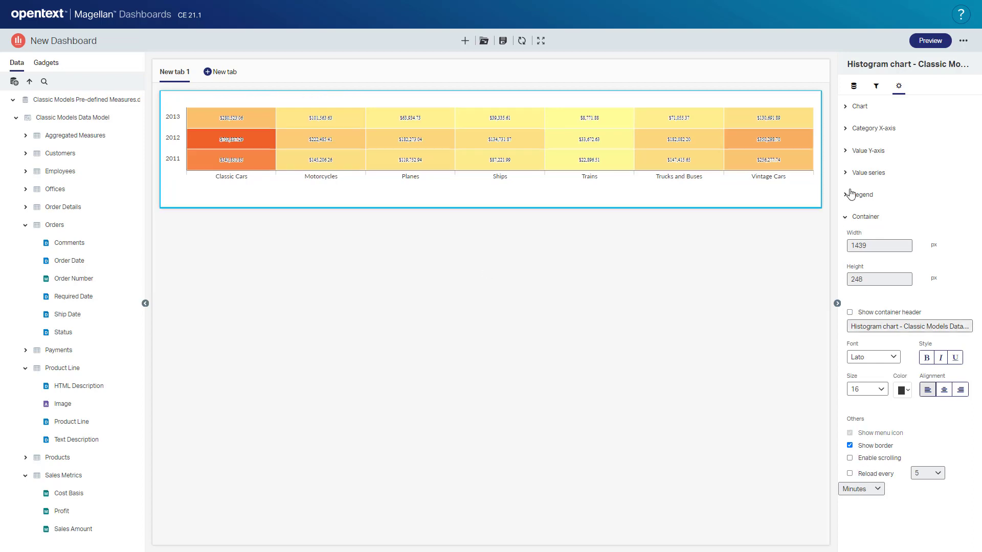
{"action": "left_click", "coordinate": [845, 107]}
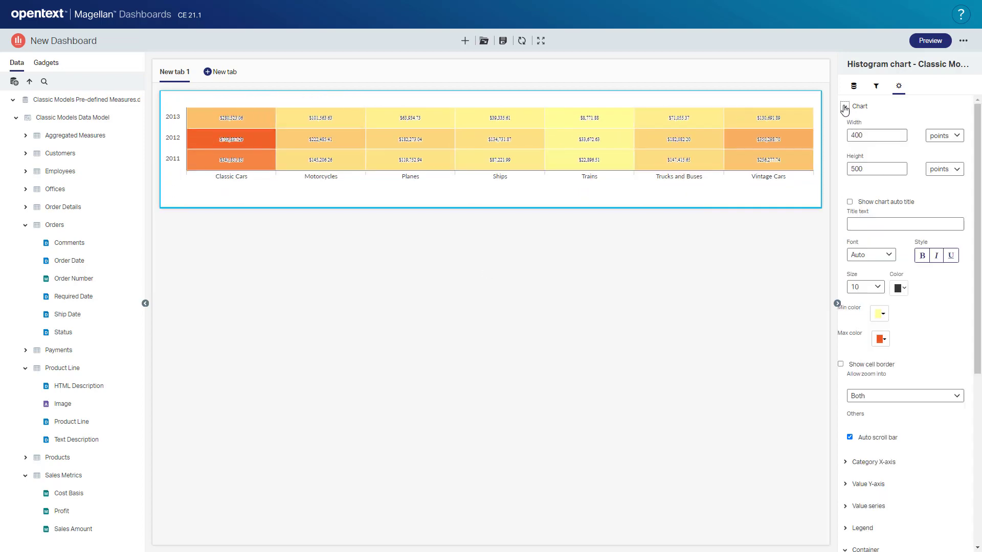
{"action": "left_click", "coordinate": [850, 203]}
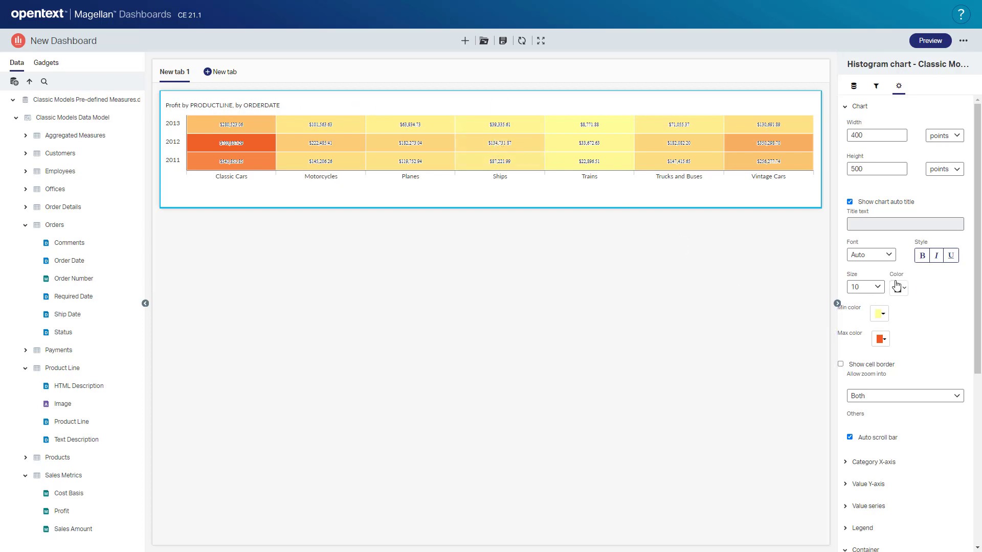
{"action": "left_click", "coordinate": [865, 287]}
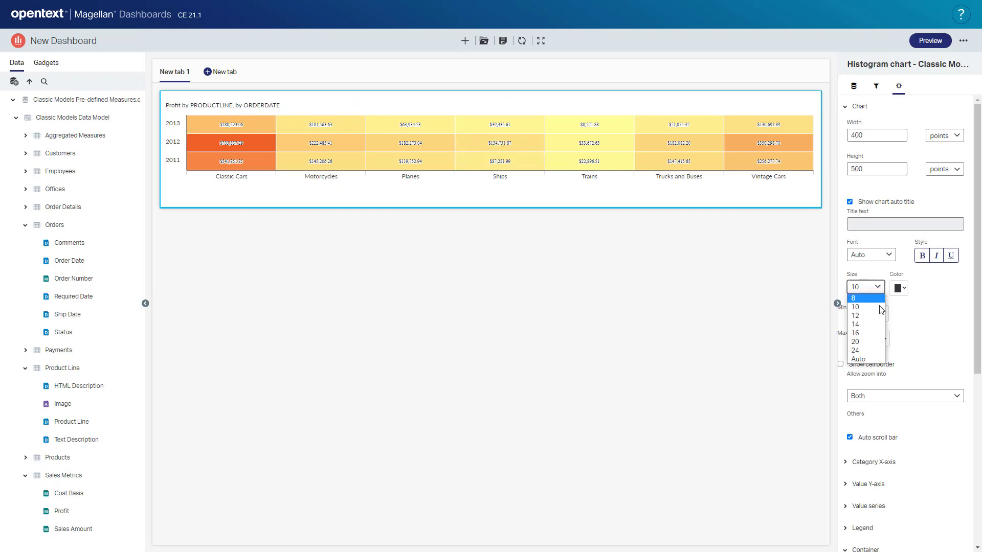
{"action": "left_click", "coordinate": [868, 334]}
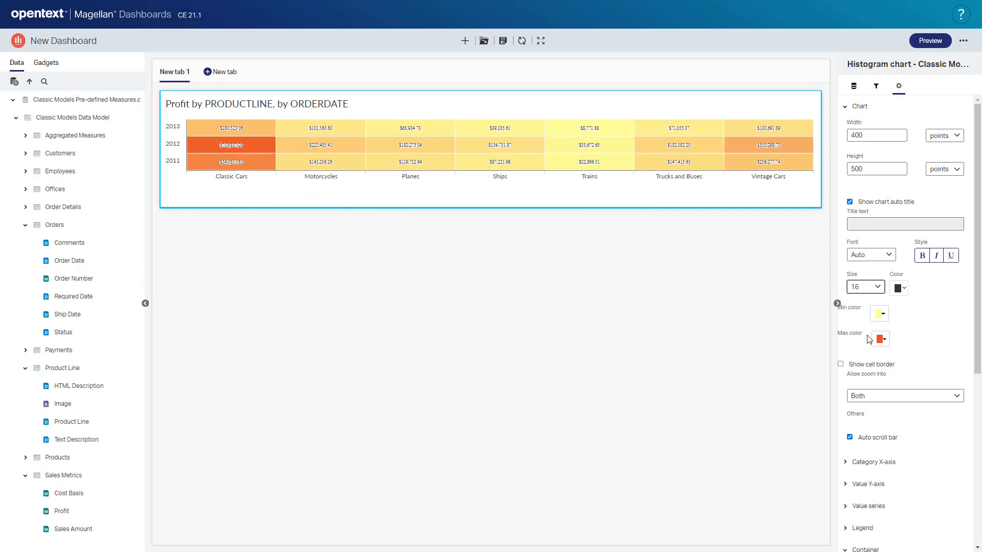
{"action": "left_click", "coordinate": [922, 255]}
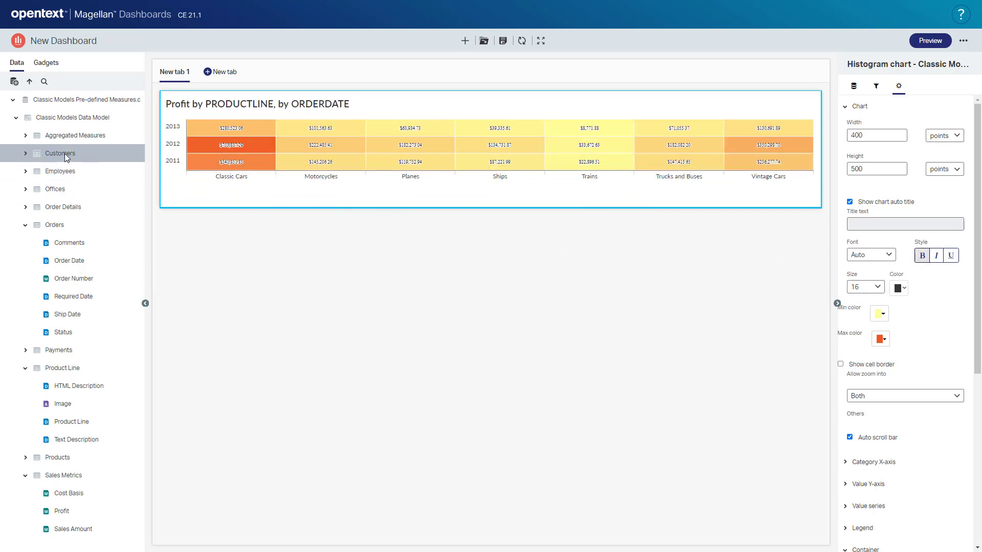
- Add a taller Customers table with address, contact, credit limit and phone columns, headed 'Customer List'
{"action": "left_click_drag", "start_coordinate": [61, 152], "coordinate": [310, 338]}
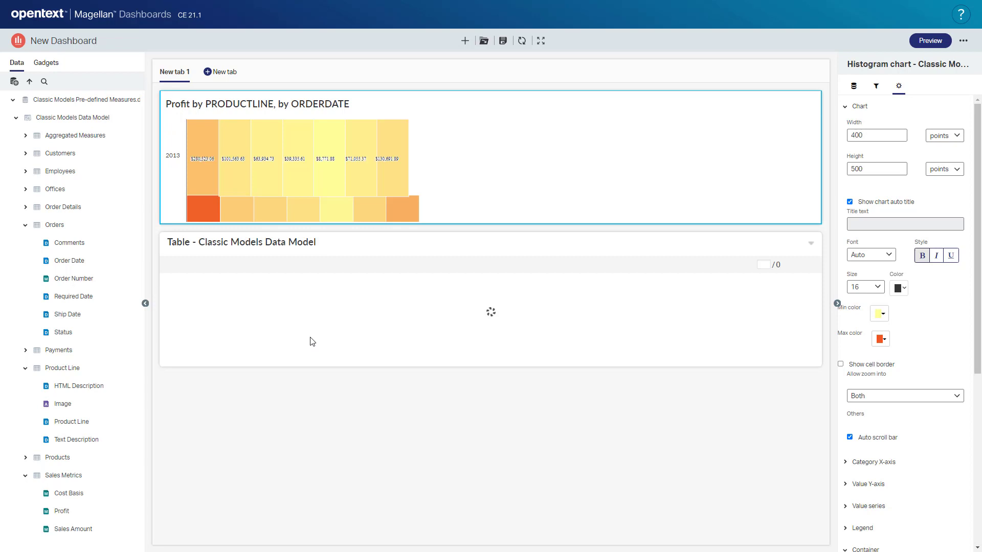
{"action": "left_click_drag", "start_coordinate": [506, 366], "coordinate": [506, 454]}
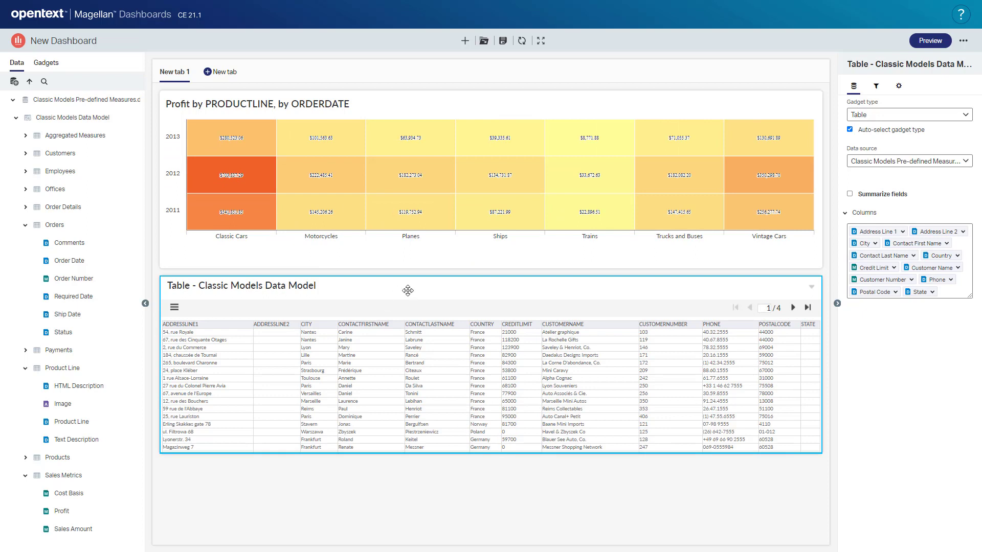
{"action": "left_click", "coordinate": [438, 272]}
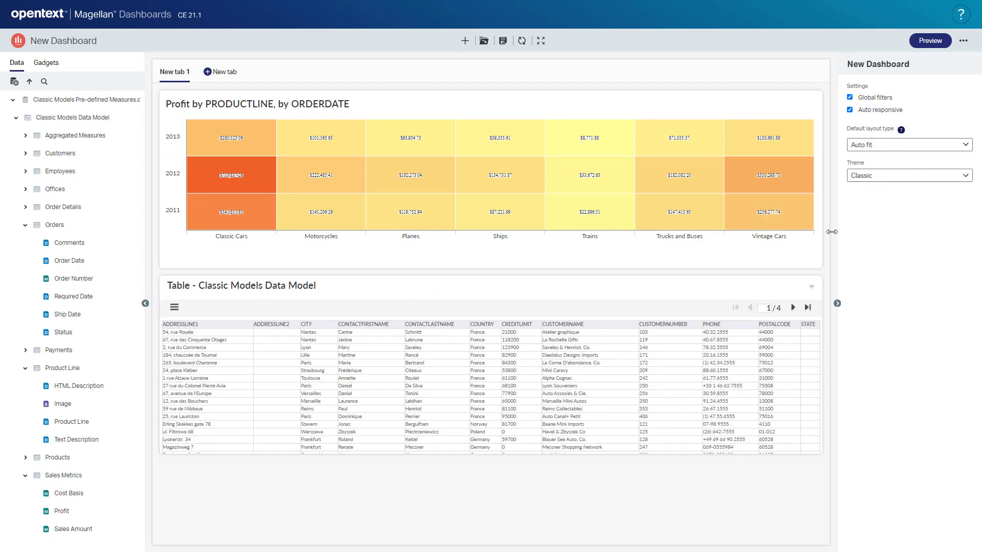
{"action": "left_click", "coordinate": [736, 285]}
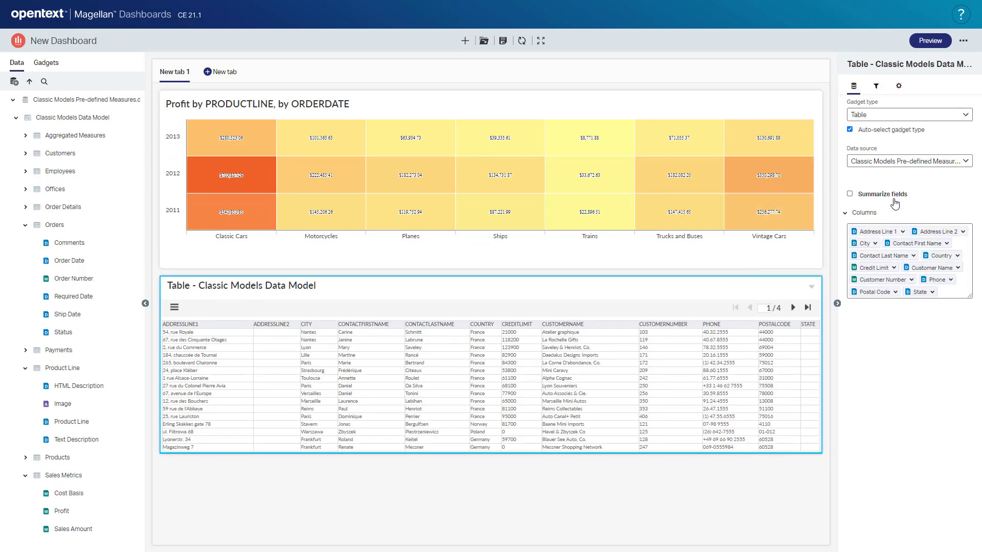
{"action": "left_click", "coordinate": [898, 86]}
{"action": "left_click", "coordinate": [845, 173]}
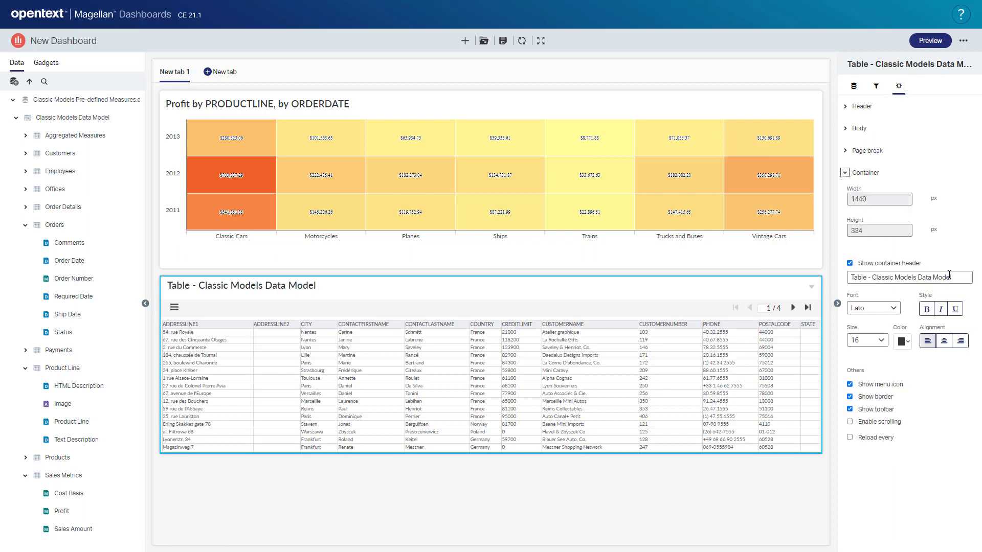
{"action": "left_click_drag", "start_coordinate": [963, 274], "coordinate": [805, 273]}
{"action": "type", "text": "C"}
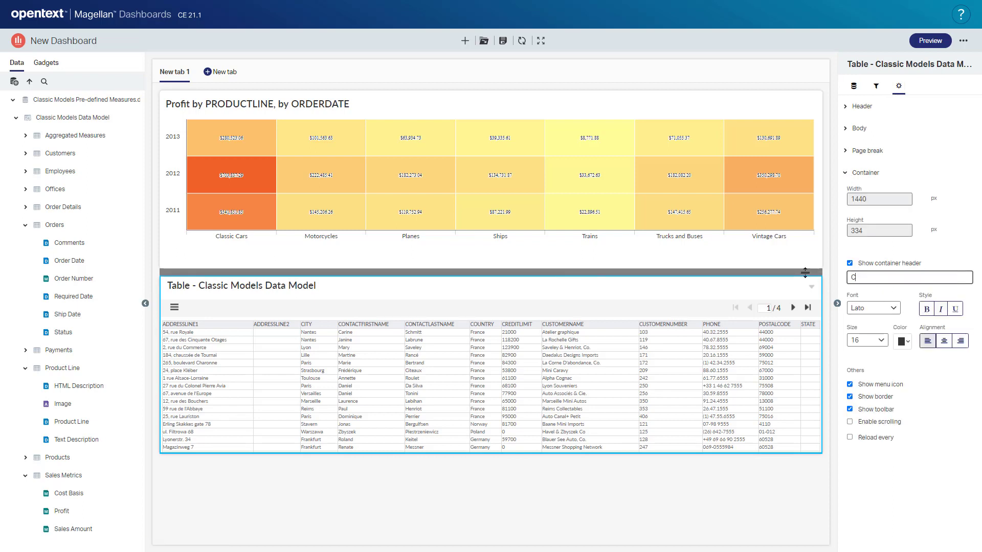
{"action": "type", "text": "ustomer List"}
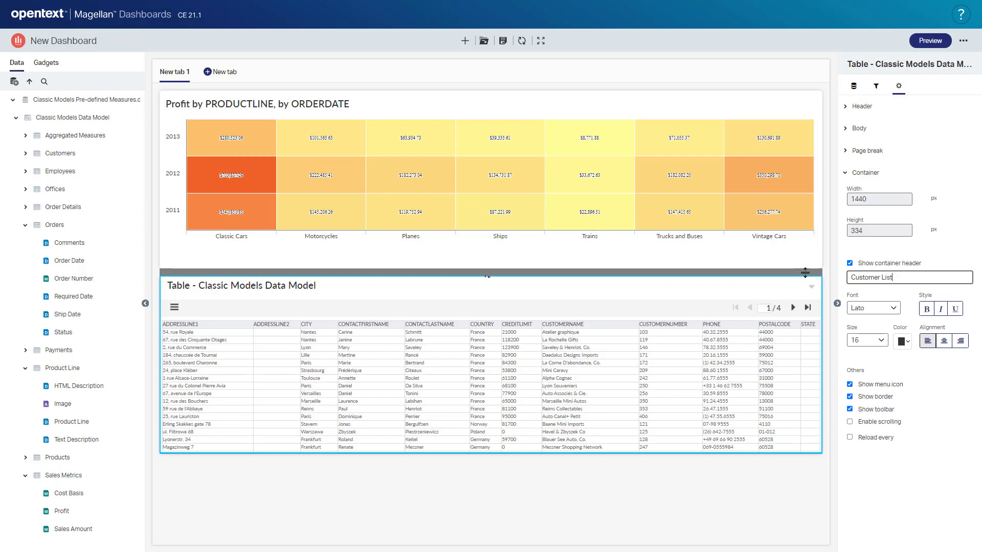
{"action": "key", "text": "Return"}
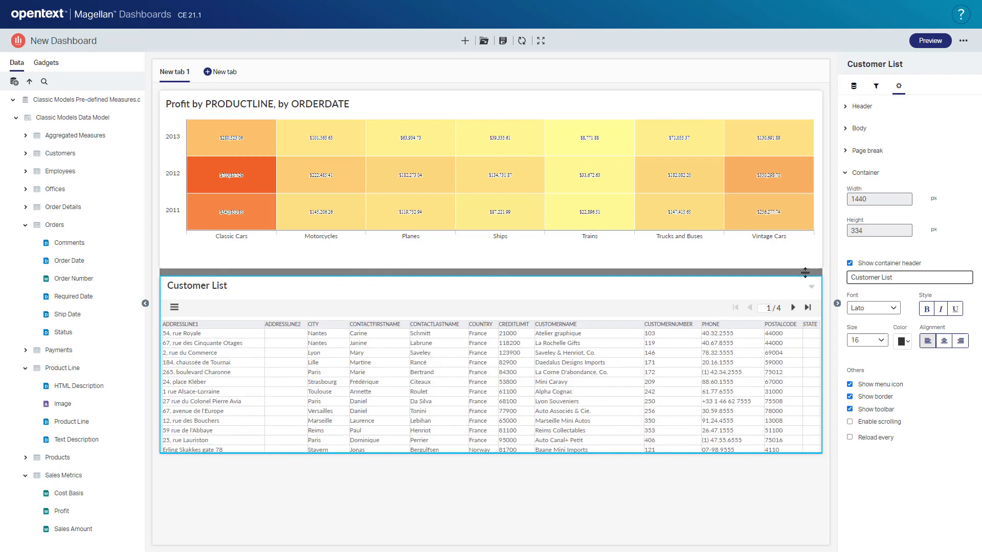
- Show the Gadgets panel with the Data selectors category expanded
{"action": "left_click", "coordinate": [45, 63]}
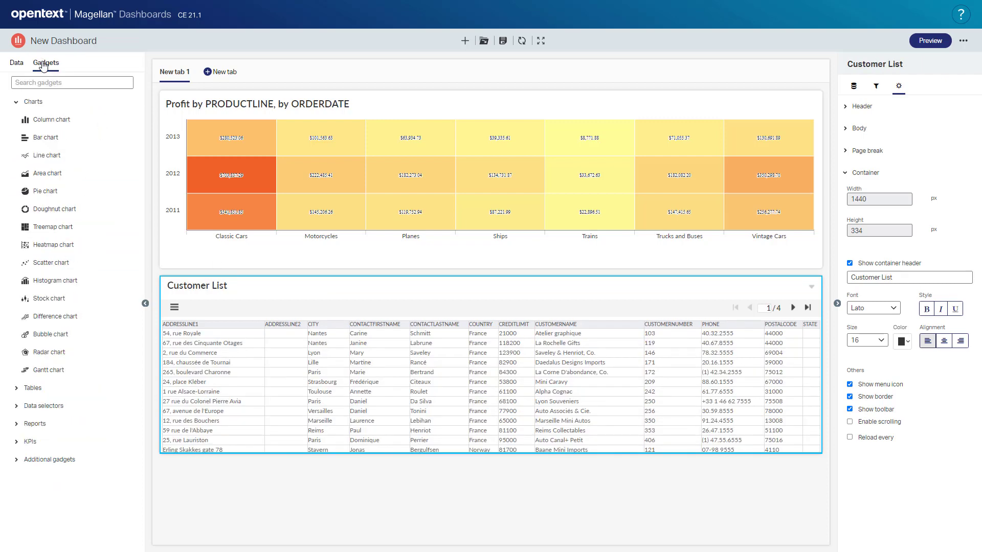
{"action": "left_click", "coordinate": [18, 408]}
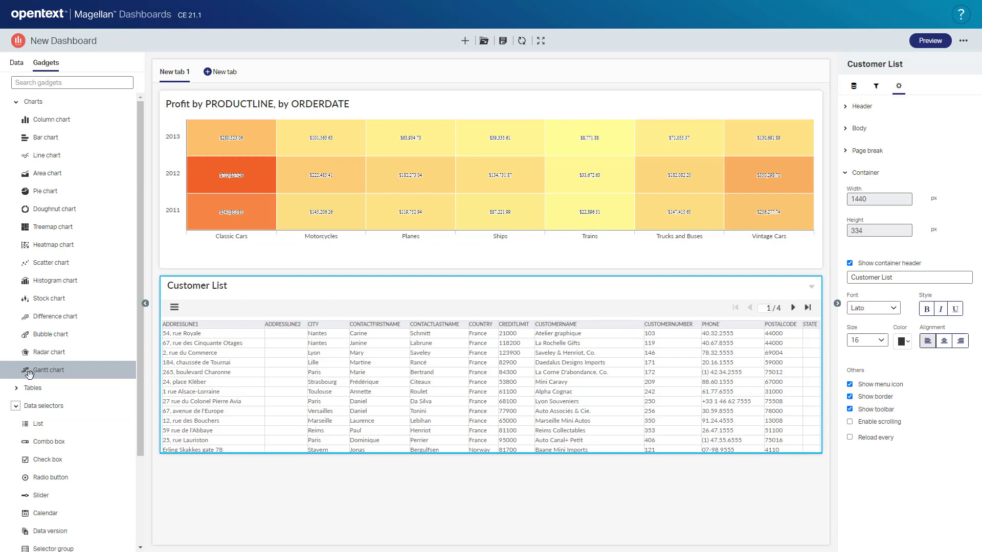
{"action": "scroll", "coordinate": [69, 398], "scroll_direction": "down", "scroll_amount": 2}
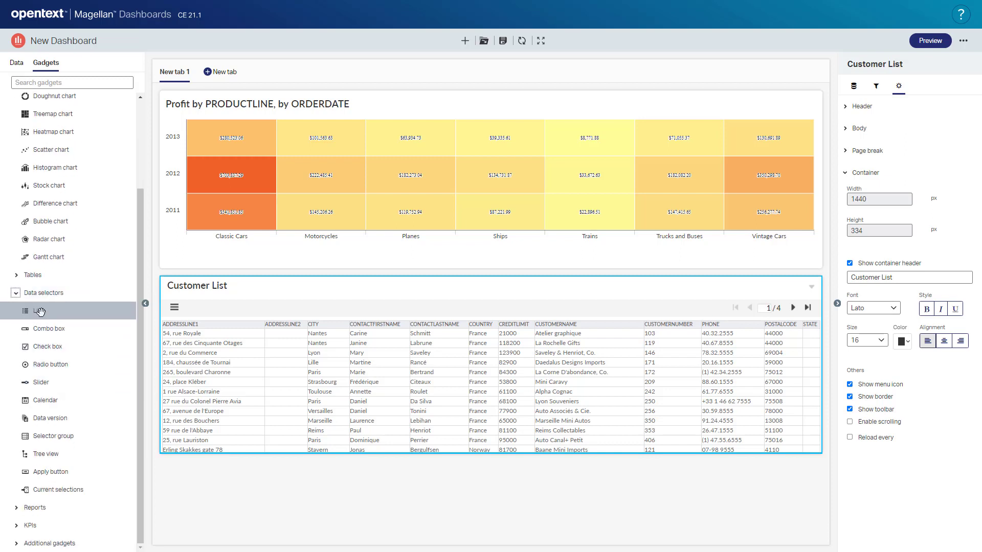
{"action": "mouse_move", "coordinate": [56, 331]}
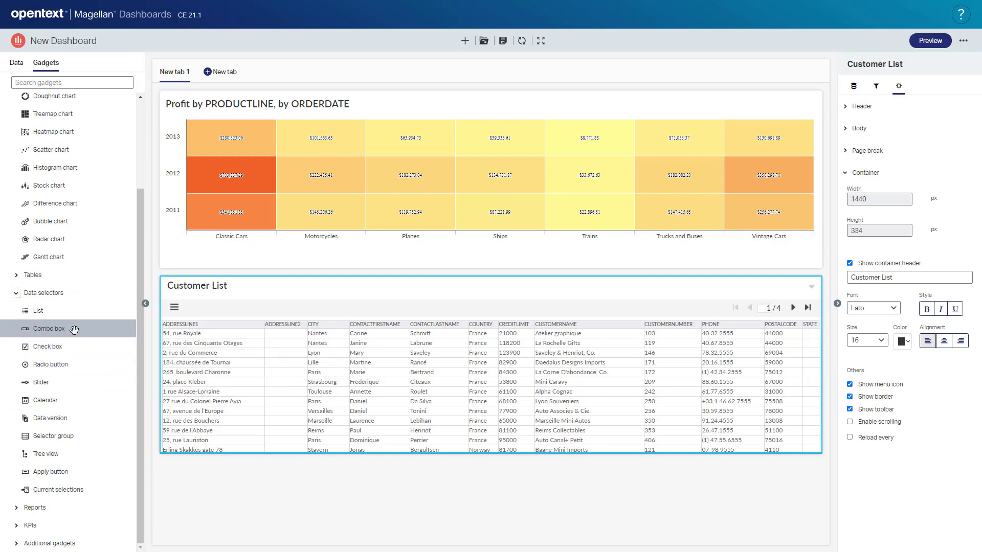
- Place a List selector above the heat map, bound to the Country column
{"action": "mouse_move", "coordinate": [39, 311]}
{"action": "left_click_drag", "start_coordinate": [38, 311], "coordinate": [434, 119]}
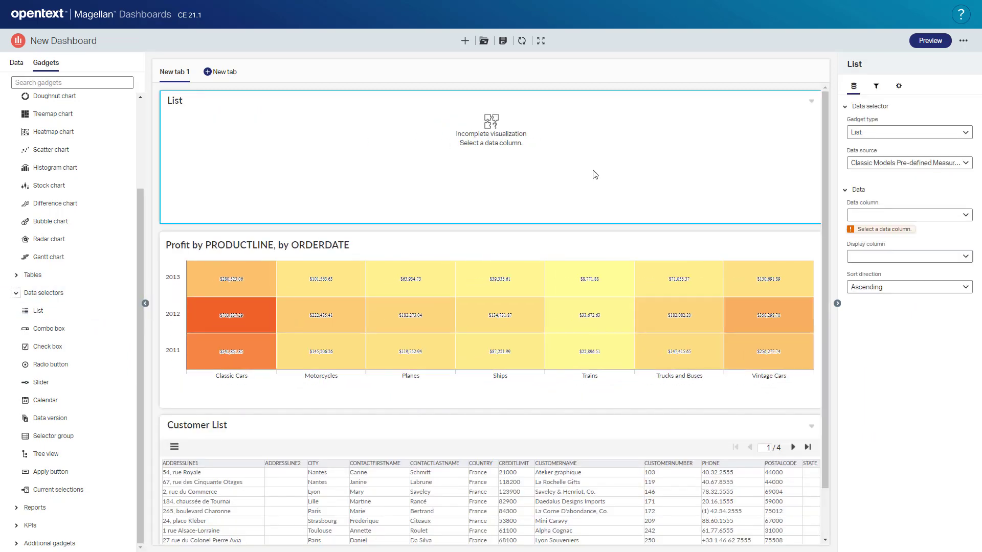
{"action": "left_click", "coordinate": [968, 213]}
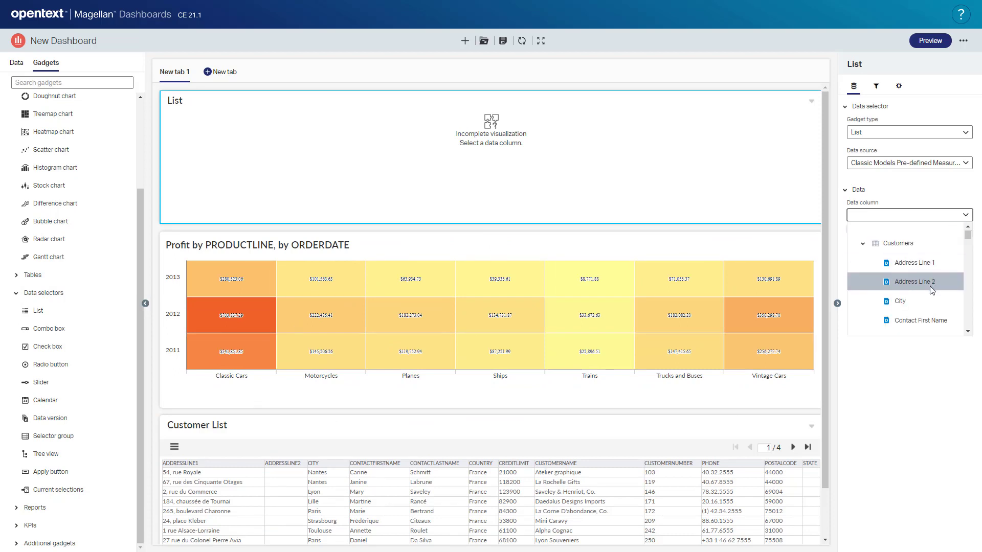
{"action": "scroll", "coordinate": [930, 286], "scroll_direction": "down", "scroll_amount": 3}
{"action": "left_click", "coordinate": [918, 261]}
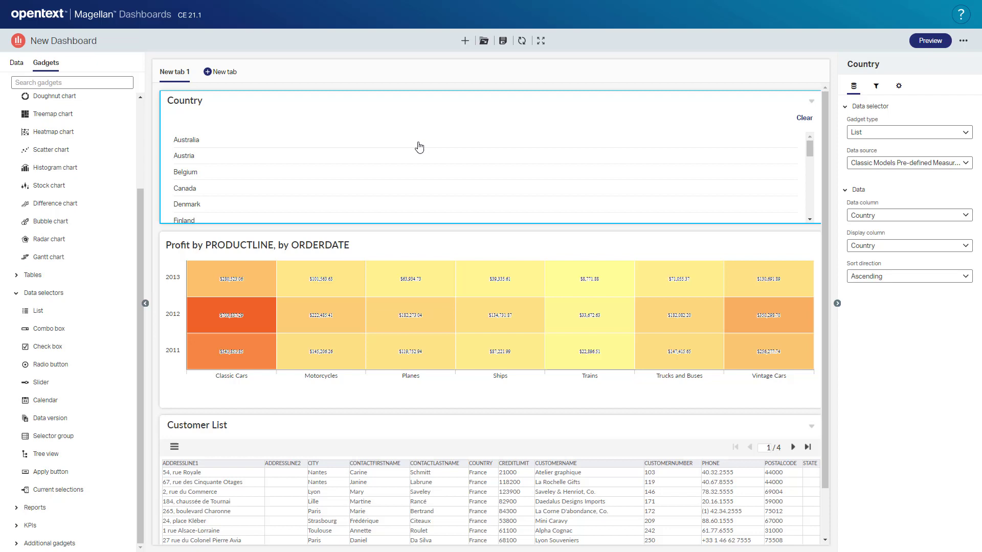
- Filter the dashboard to Australia, then add South Africa through USA in the Country list
{"action": "left_click", "coordinate": [192, 144]}
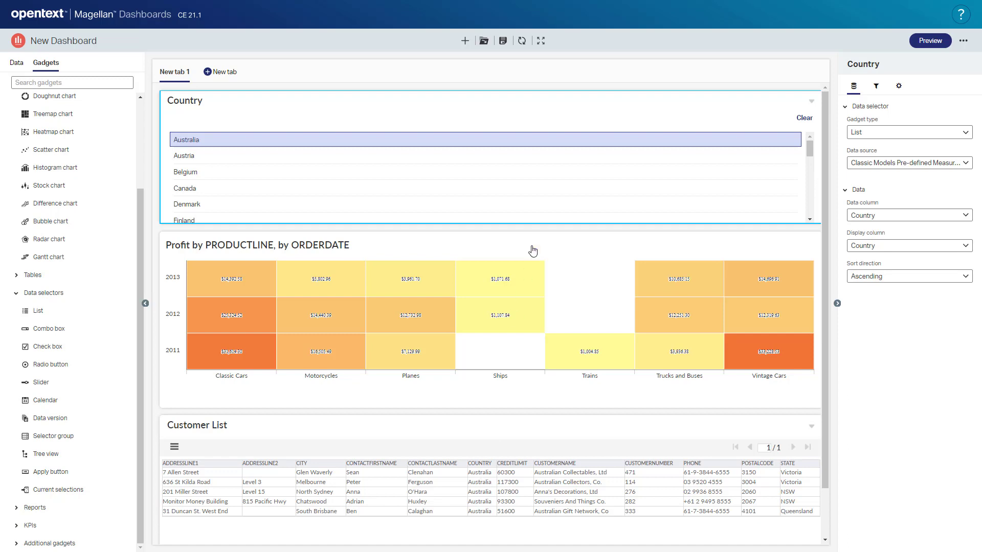
{"action": "left_click_drag", "start_coordinate": [810, 150], "coordinate": [812, 210]}
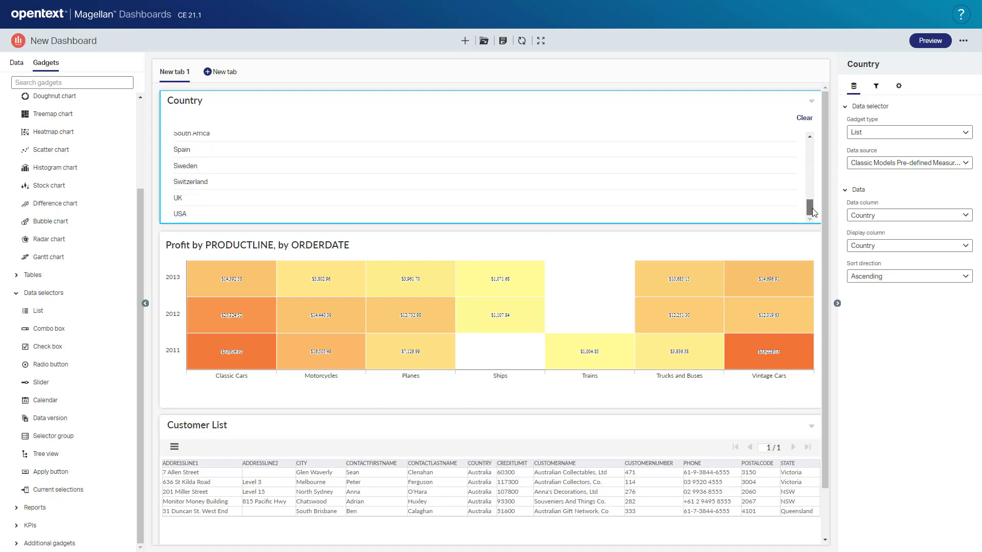
{"action": "left_click", "coordinate": [193, 216], "text": "shift"}
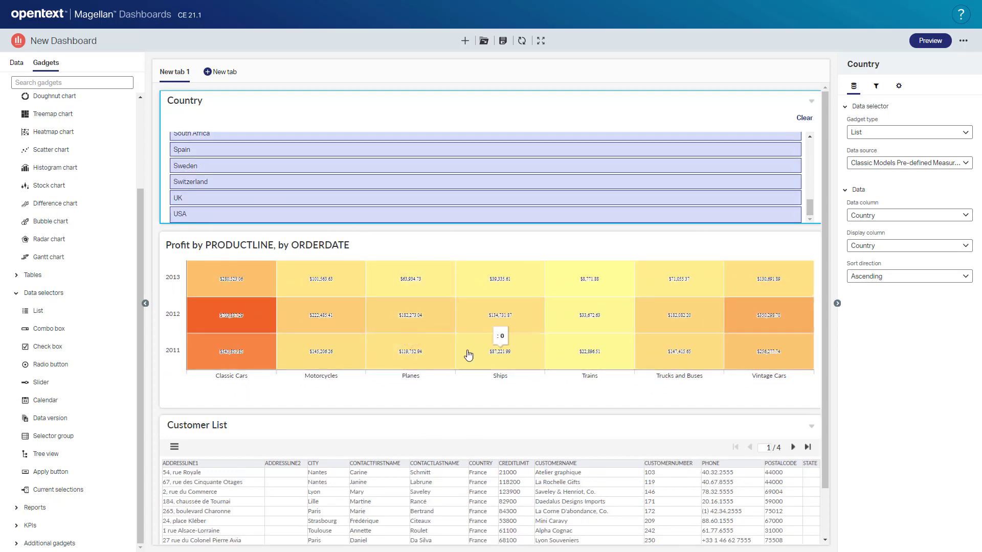
- Make the Country selector check boxes and untick New Zealand, Singapore and Norway
{"action": "left_click", "coordinate": [886, 133]}
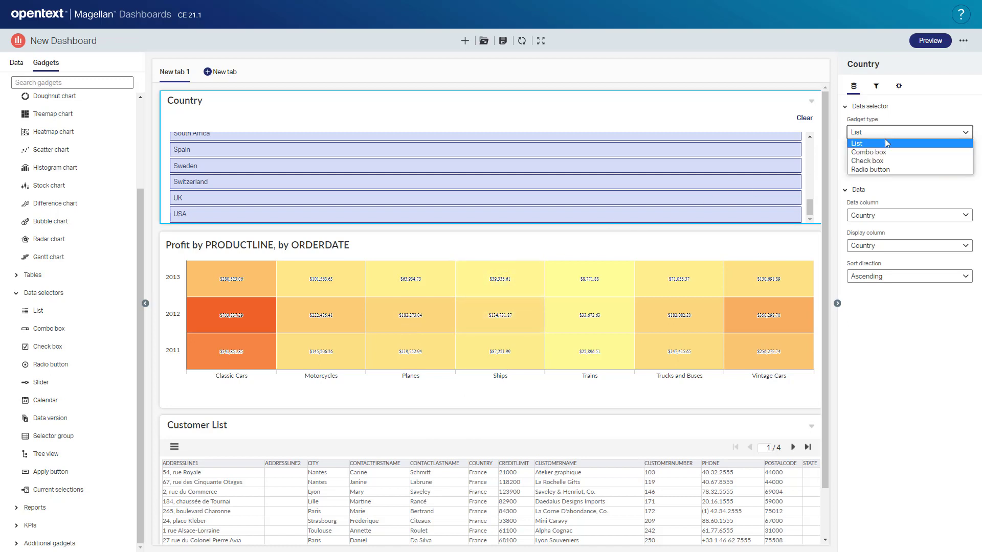
{"action": "left_click", "coordinate": [887, 160]}
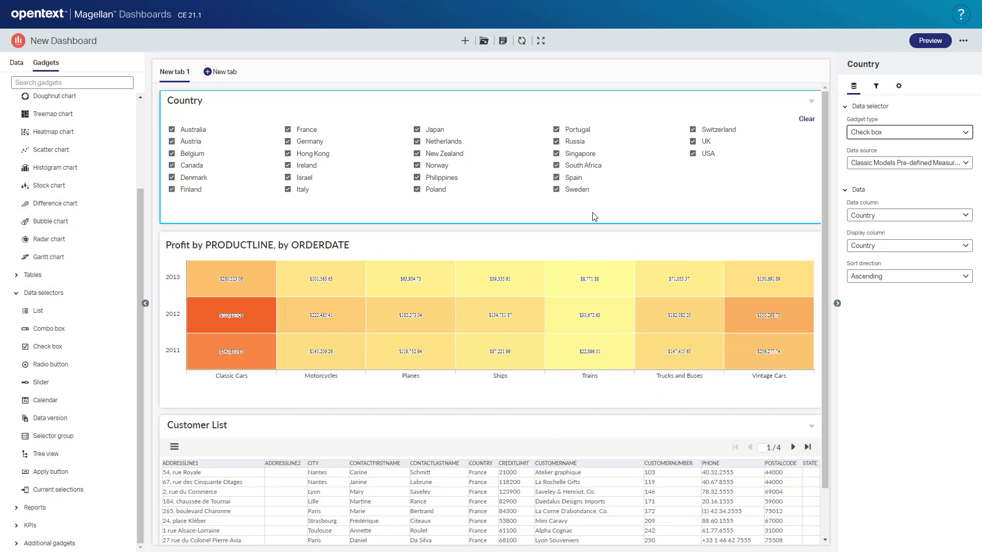
{"action": "left_click", "coordinate": [557, 153]}
{"action": "left_click", "coordinate": [417, 154]}
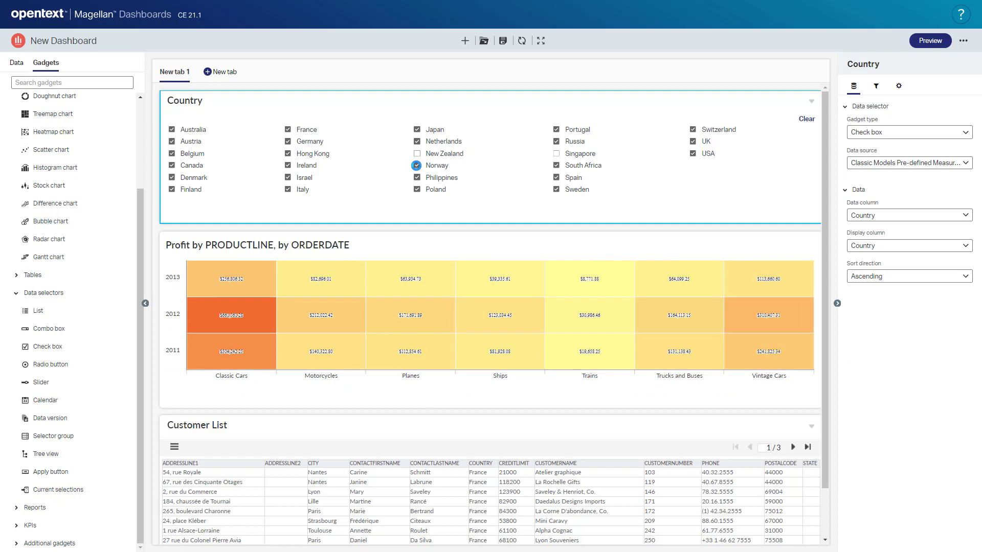
{"action": "left_click", "coordinate": [418, 167]}
- Apply the OpenText light theme to the dashboard, preserving custom formatting
{"action": "left_click", "coordinate": [156, 105]}
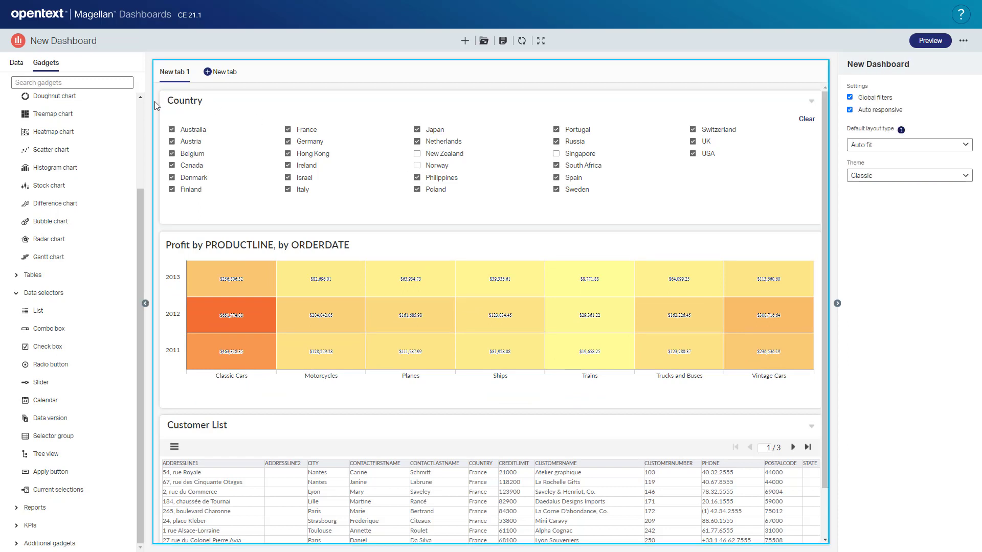
{"action": "left_click", "coordinate": [900, 176]}
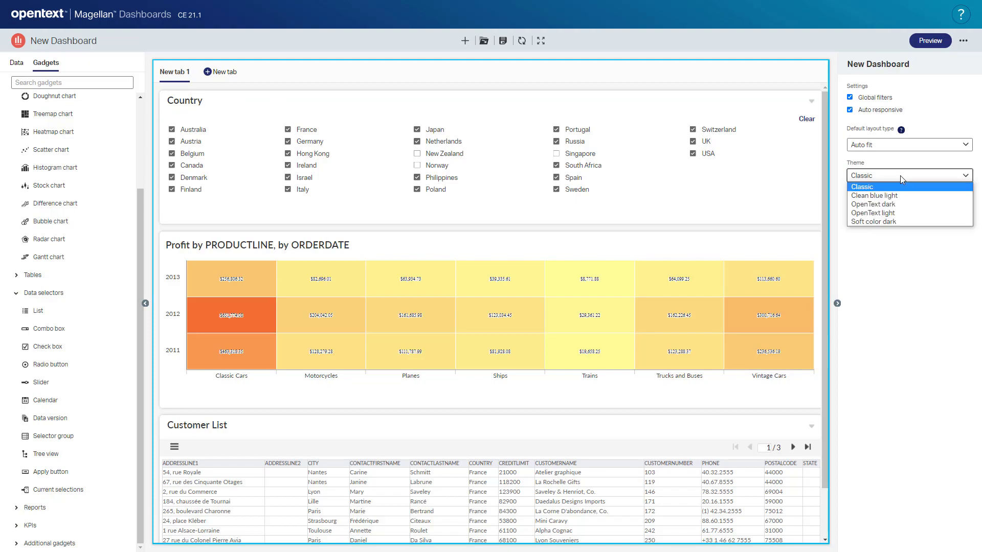
{"action": "left_click", "coordinate": [899, 212]}
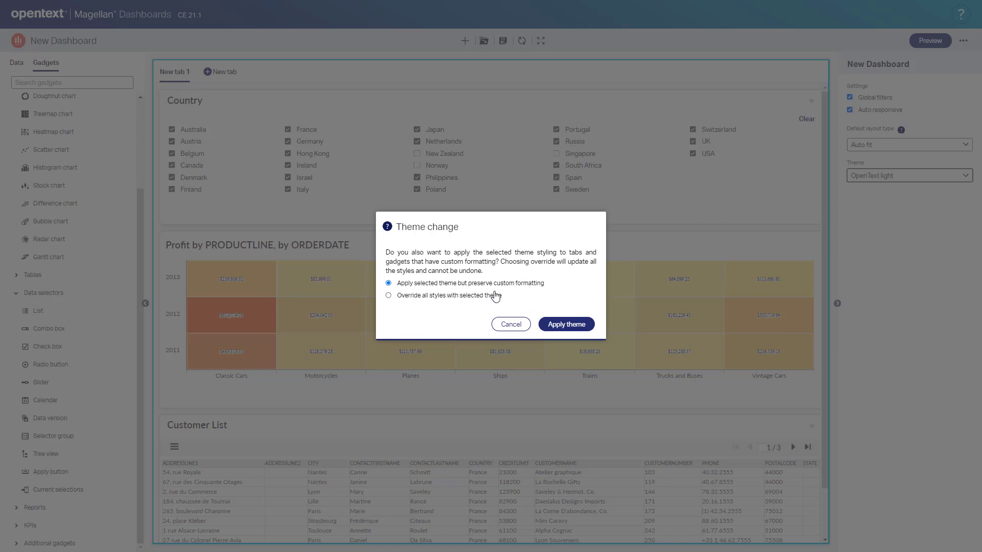
{"action": "left_click", "coordinate": [570, 327]}
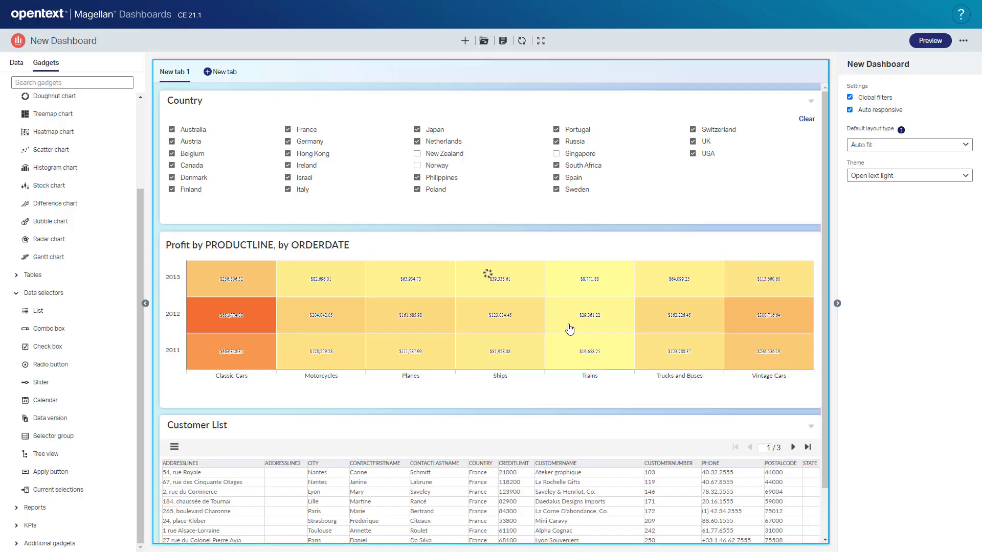
{"action": "left_click_drag", "start_coordinate": [282, 143], "coordinate": [282, 145]}
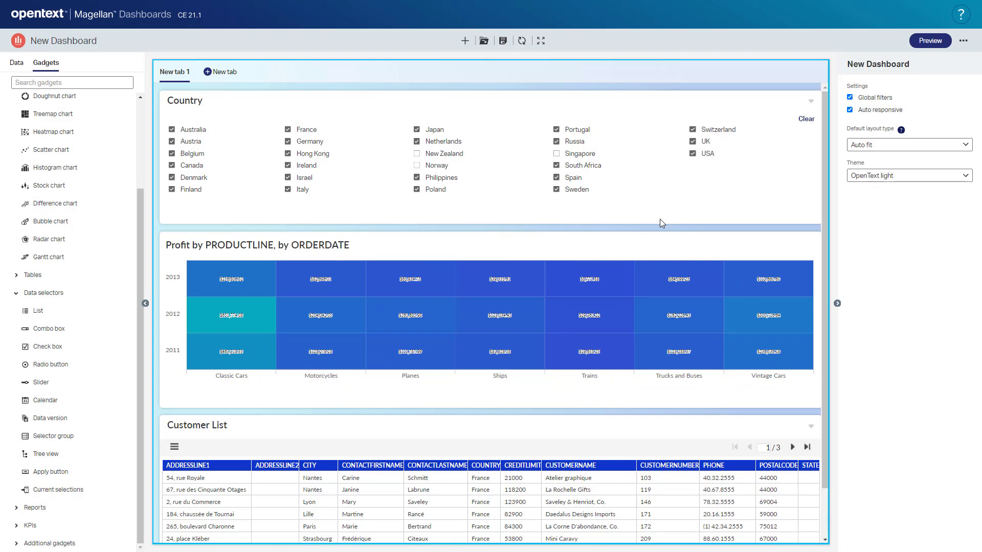
- Rename the first tab from New tab 1 to 'profit'
{"action": "left_click", "coordinate": [184, 80]}
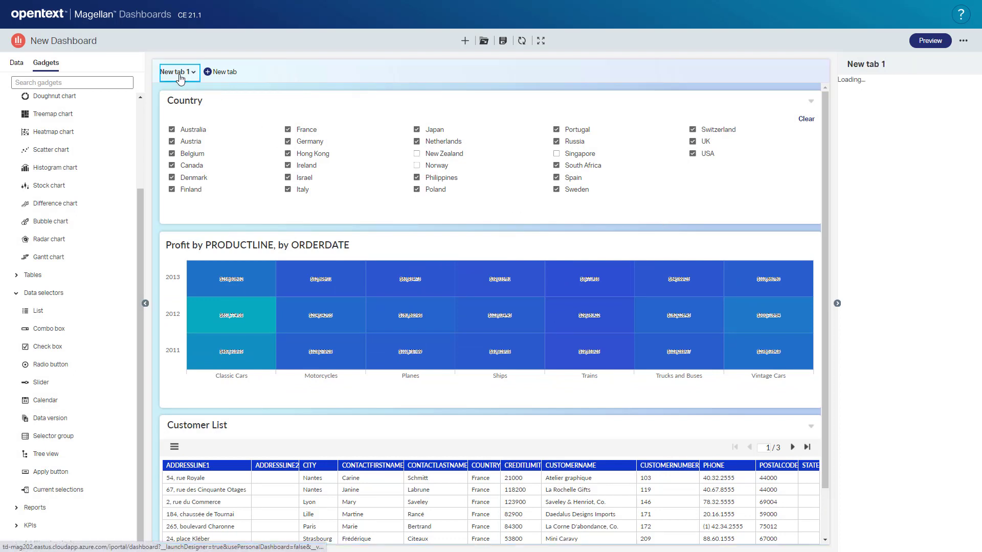
{"action": "triple_click", "coordinate": [913, 122]}
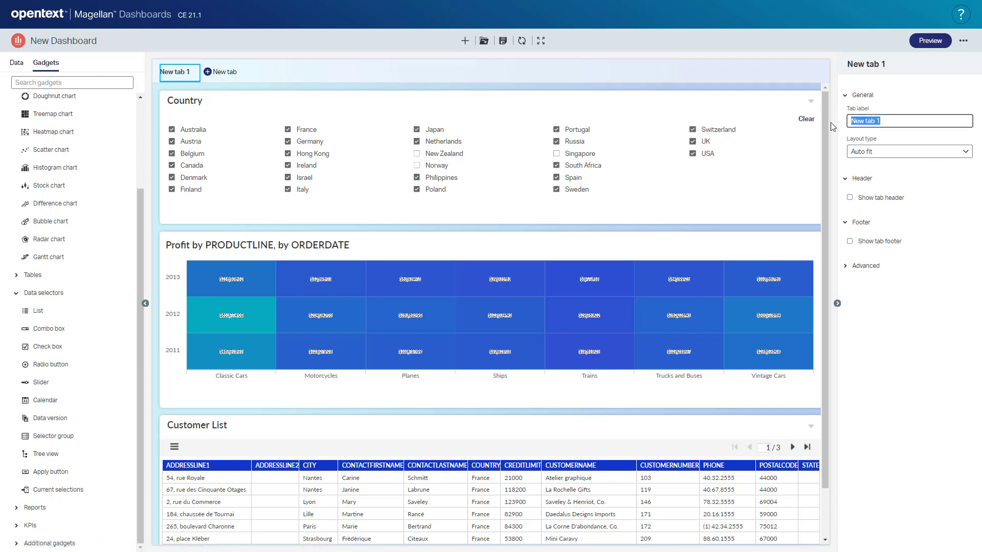
{"action": "type", "text": "profi"}
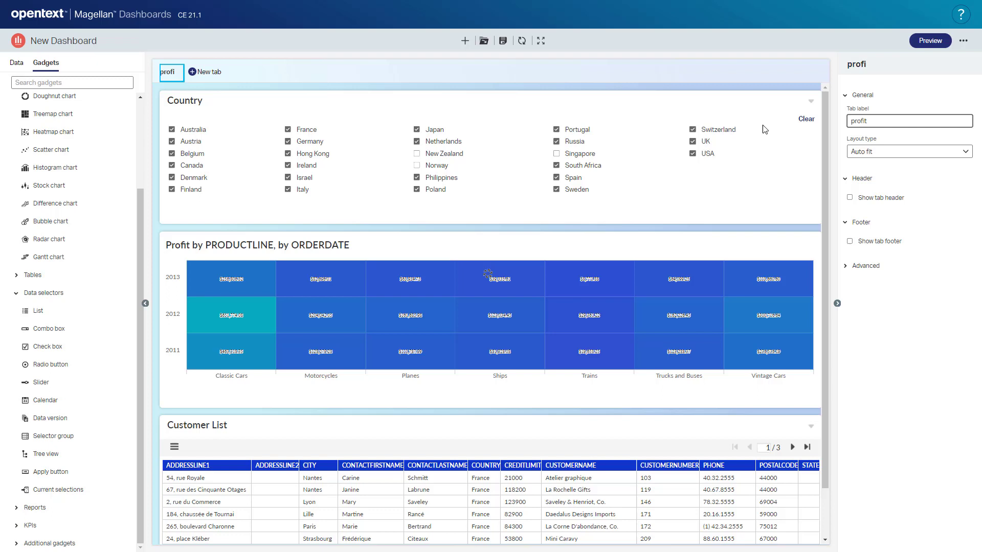
{"action": "type", "text": "t"}
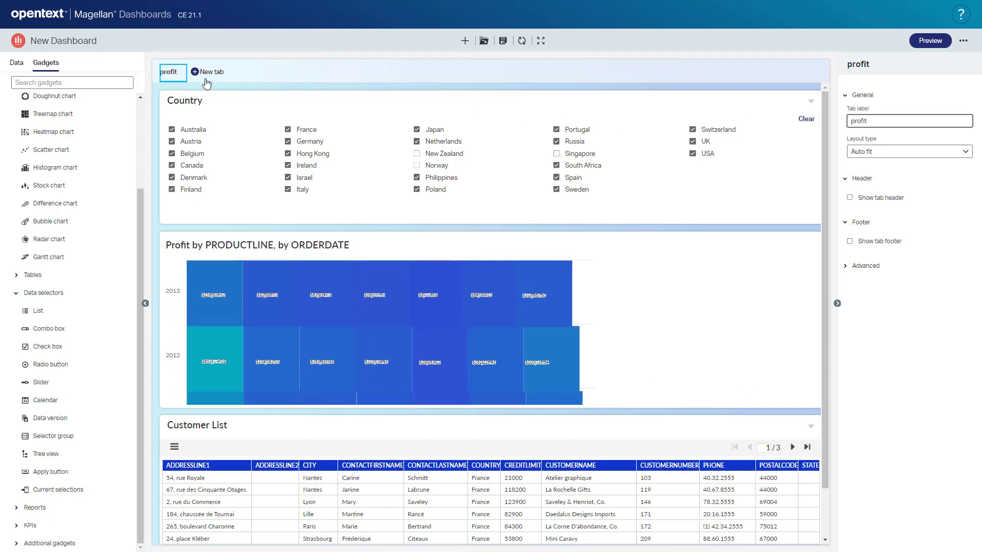
- Add a second tab and label it 'spend'
{"action": "left_click", "coordinate": [199, 71]}
{"action": "left_click_drag", "start_coordinate": [906, 121], "coordinate": [793, 121]}
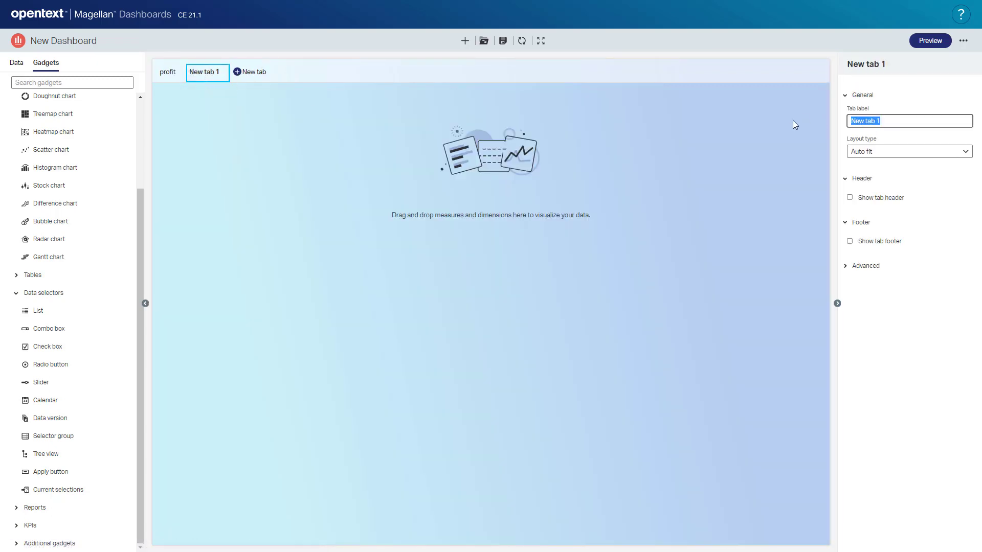
{"action": "type", "text": "spend"}
{"action": "key", "text": "Return"}
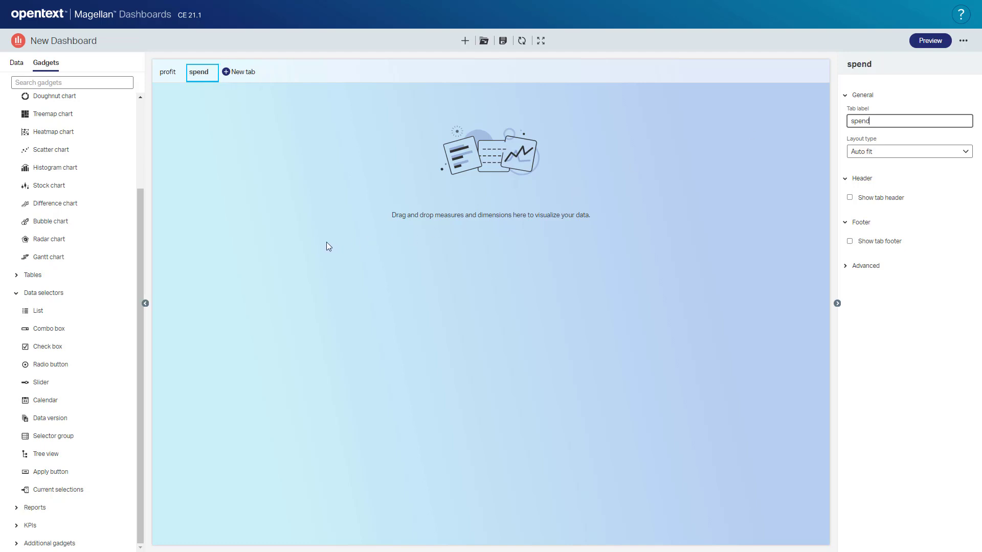
- Place a Report gadget from the Reports group onto the spend tab
{"action": "left_click", "coordinate": [26, 513]}
{"action": "left_click", "coordinate": [27, 513]}
{"action": "scroll", "coordinate": [51, 481], "scroll_direction": "down", "scroll_amount": 2}
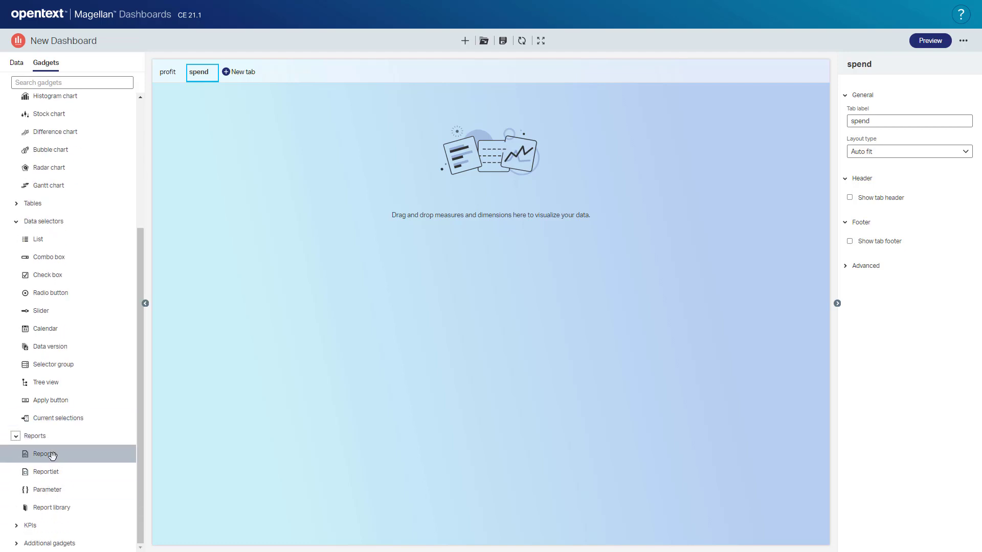
{"action": "left_click", "coordinate": [53, 472]}
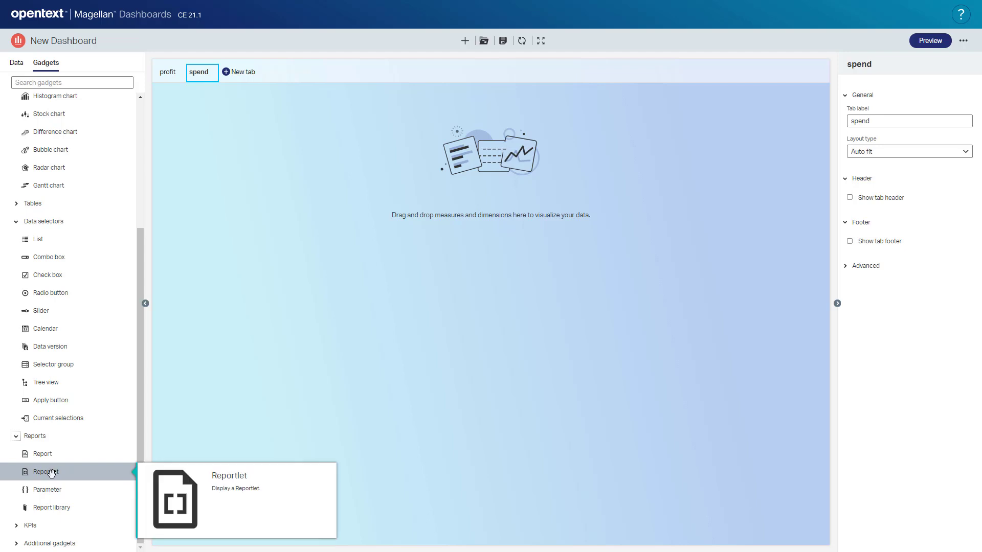
{"action": "mouse_move", "coordinate": [41, 455]}
{"action": "left_click_drag", "start_coordinate": [40, 456], "coordinate": [436, 322]}
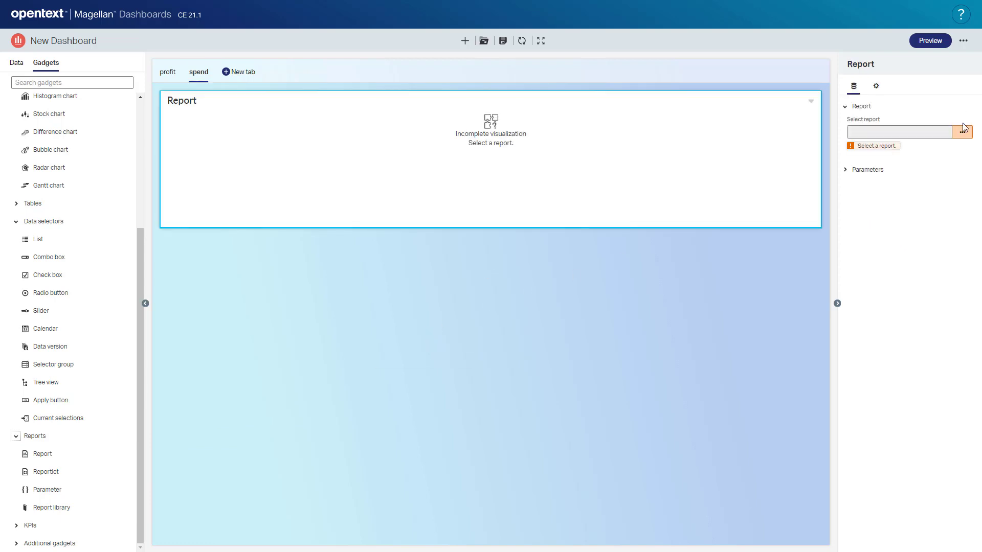
- Load 'spend report.rptdesign' into the gadget and stretch it to show legend and table
{"action": "left_click", "coordinate": [962, 132]}
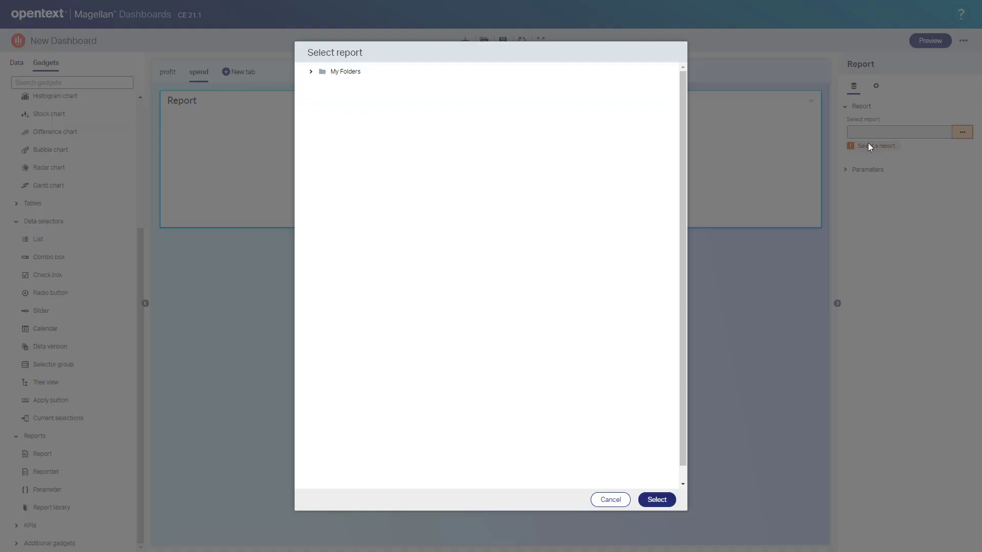
{"action": "left_click", "coordinate": [312, 72]}
{"action": "left_click", "coordinate": [320, 107]}
{"action": "left_click", "coordinate": [330, 125]}
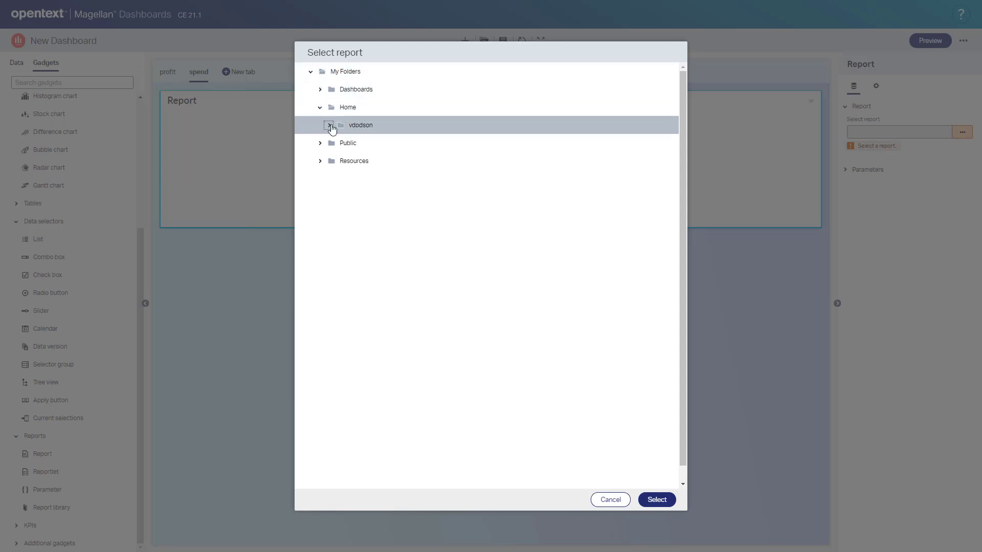
{"action": "left_click", "coordinate": [391, 161]}
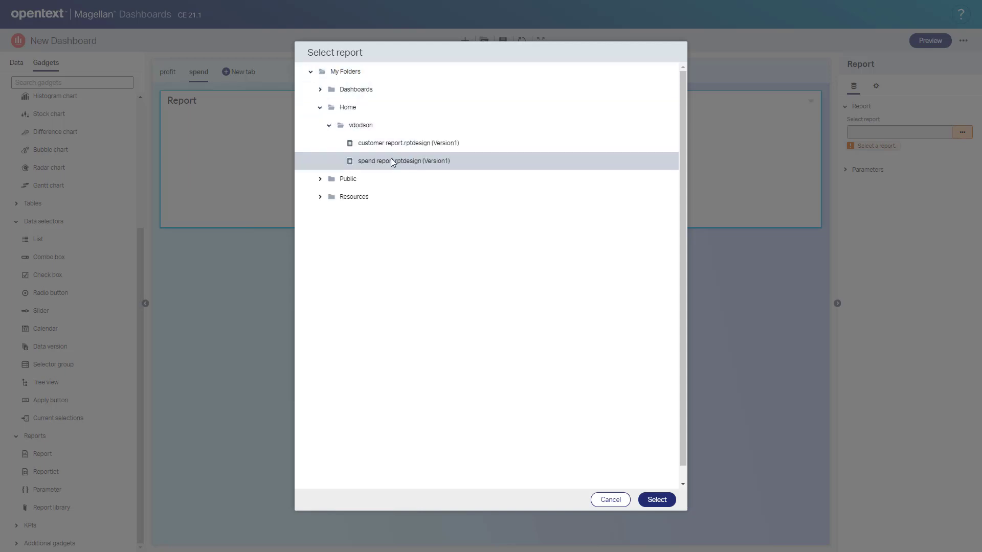
{"action": "left_click", "coordinate": [657, 500]}
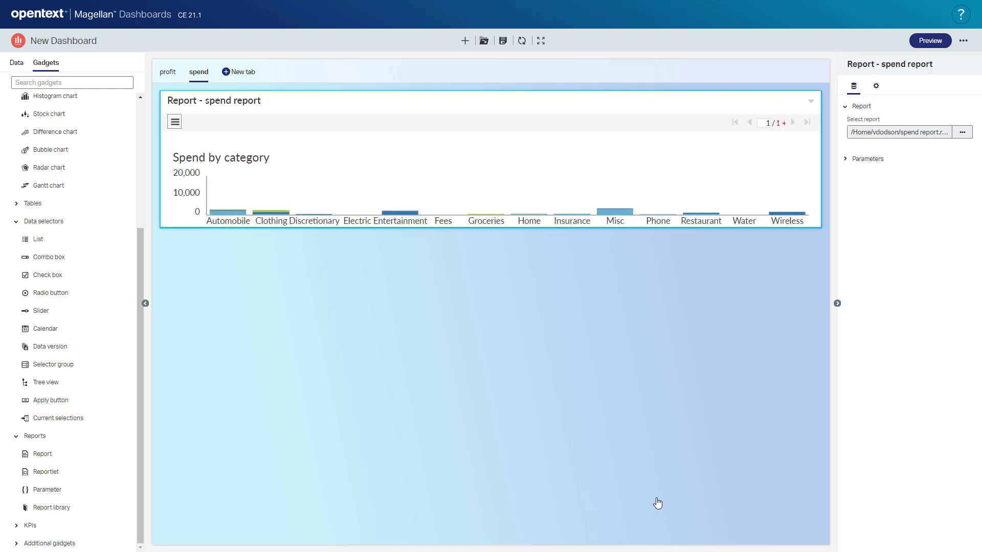
{"action": "left_click_drag", "start_coordinate": [458, 267], "coordinate": [456, 527]}
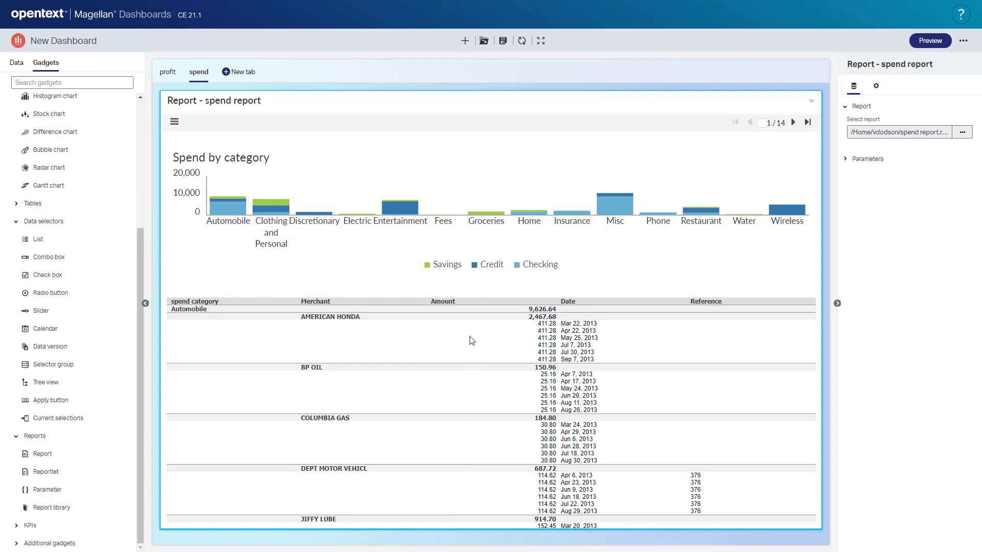
- Save the dashboard under the name 'New Spend Dashboard'
{"action": "left_click", "coordinate": [503, 45]}
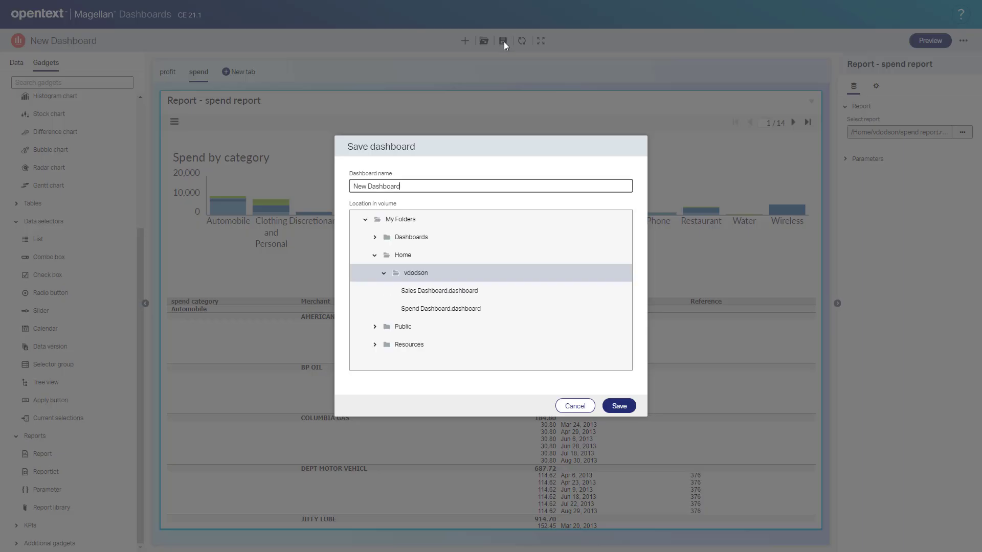
{"action": "double_click", "coordinate": [361, 186]}
{"action": "key", "text": "Right"}
{"action": "type", "text": "Spe"}
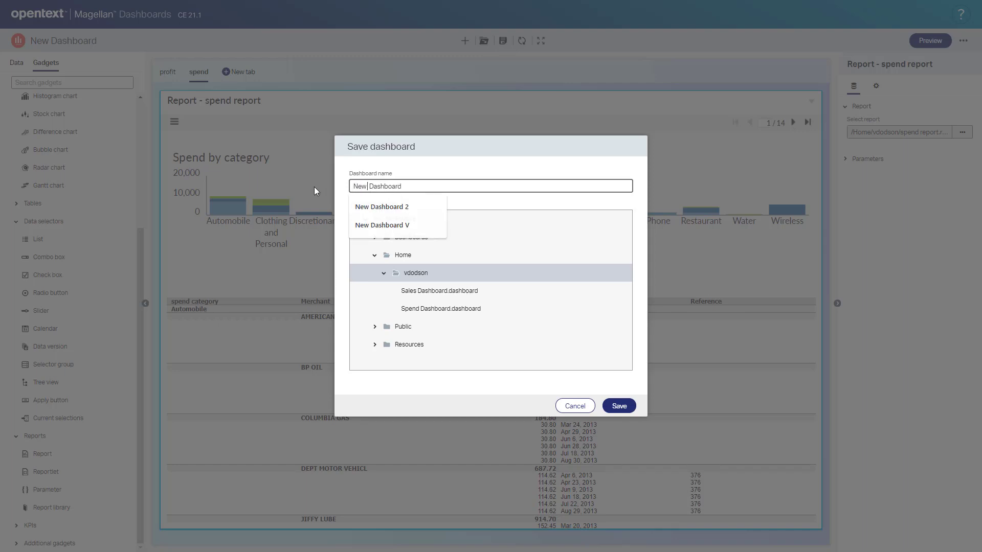
{"action": "type", "text": "nd"}
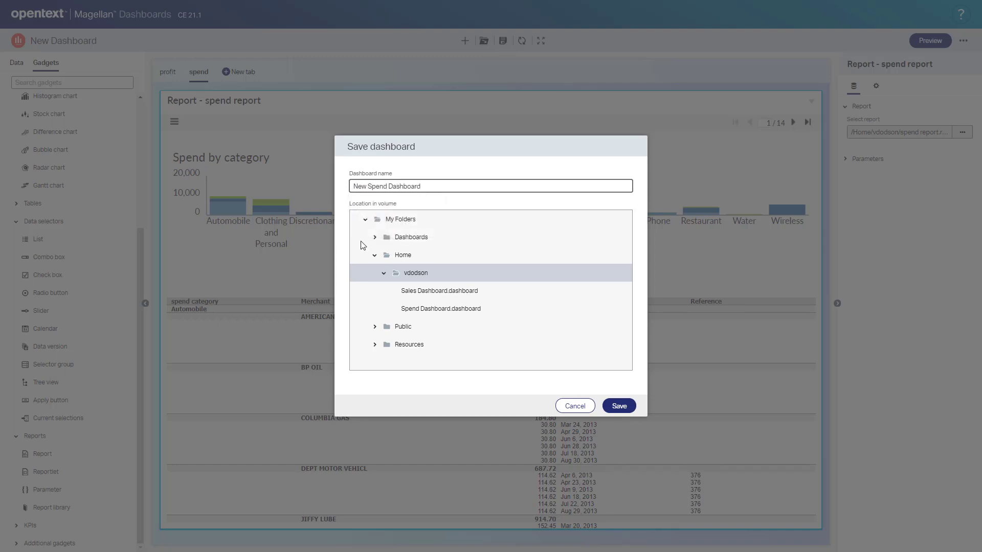
{"action": "left_click", "coordinate": [624, 405]}
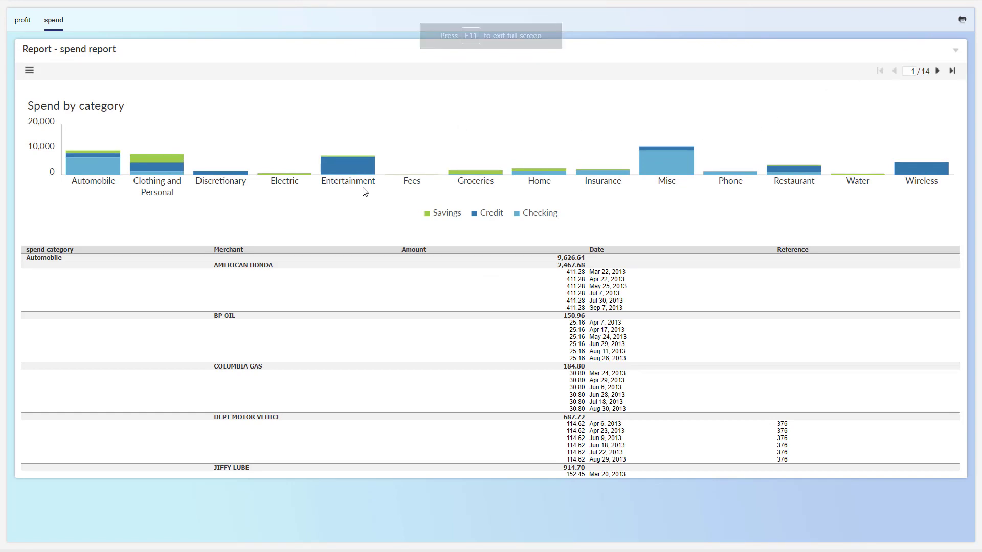
- Show the profit tab's Country check boxes, Profit heatmap and Customer List in preview
{"action": "left_click", "coordinate": [18, 22]}
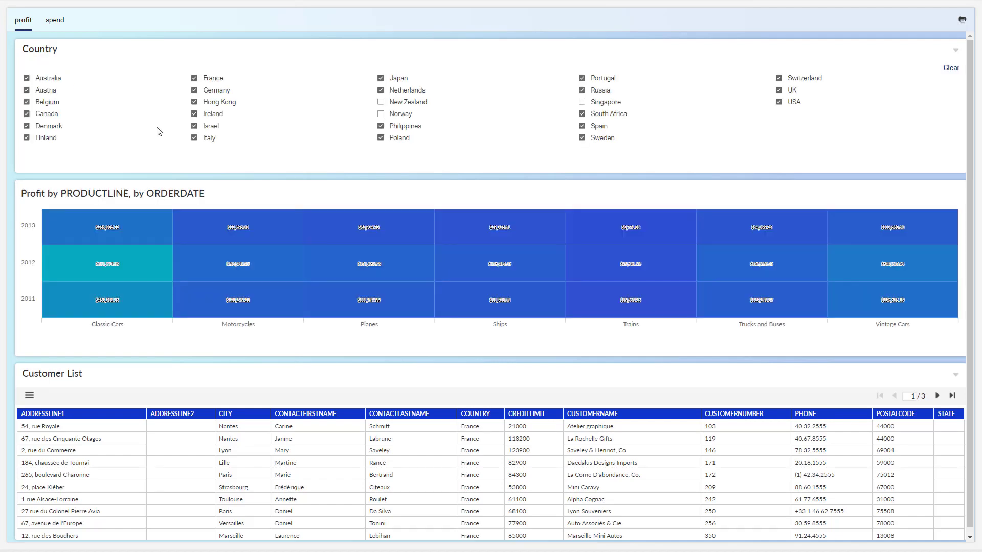